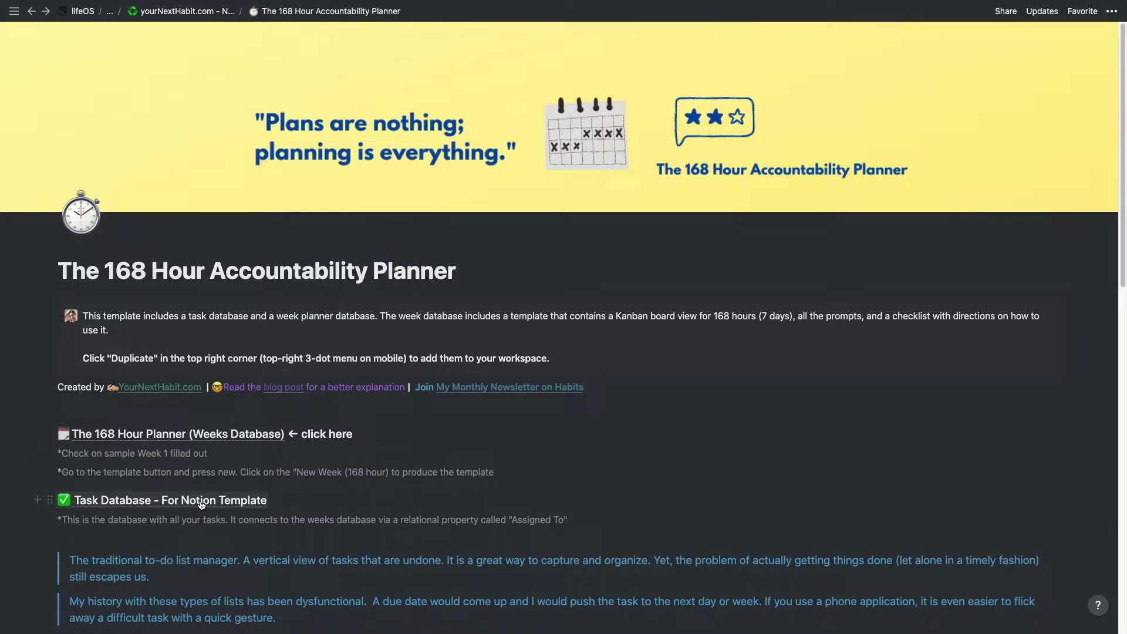
Open The 168 Hour Planner (Weeks Database), preview the Week 1 (Sample) entry, and close the preview
{"action": "left_click", "coordinate": [242, 438]}
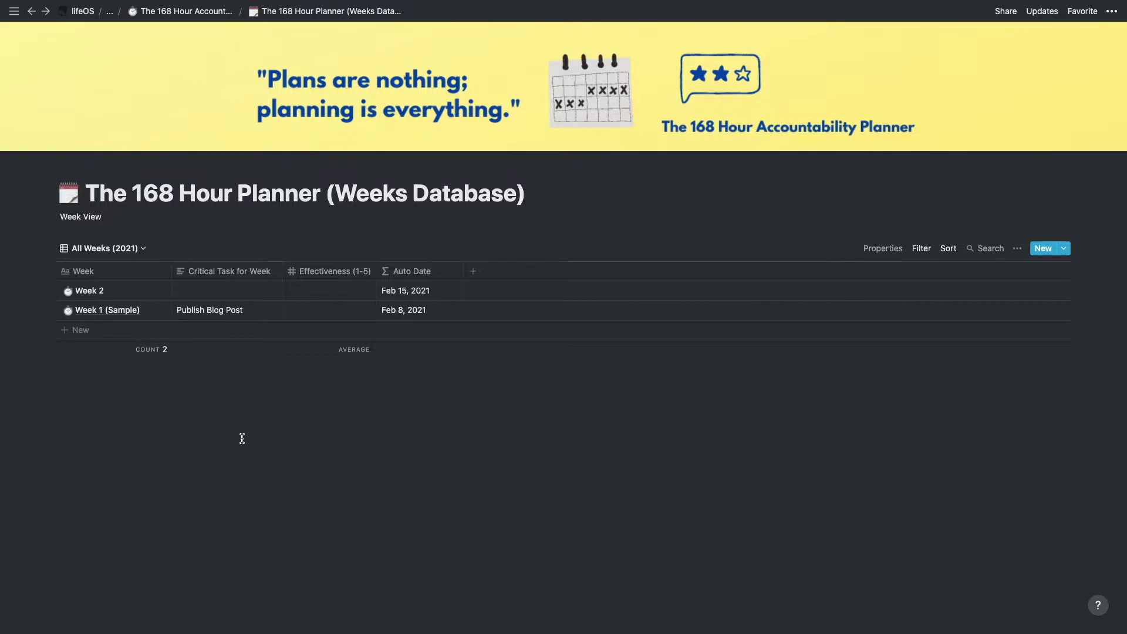
{"action": "mouse_move", "coordinate": [88, 317]}
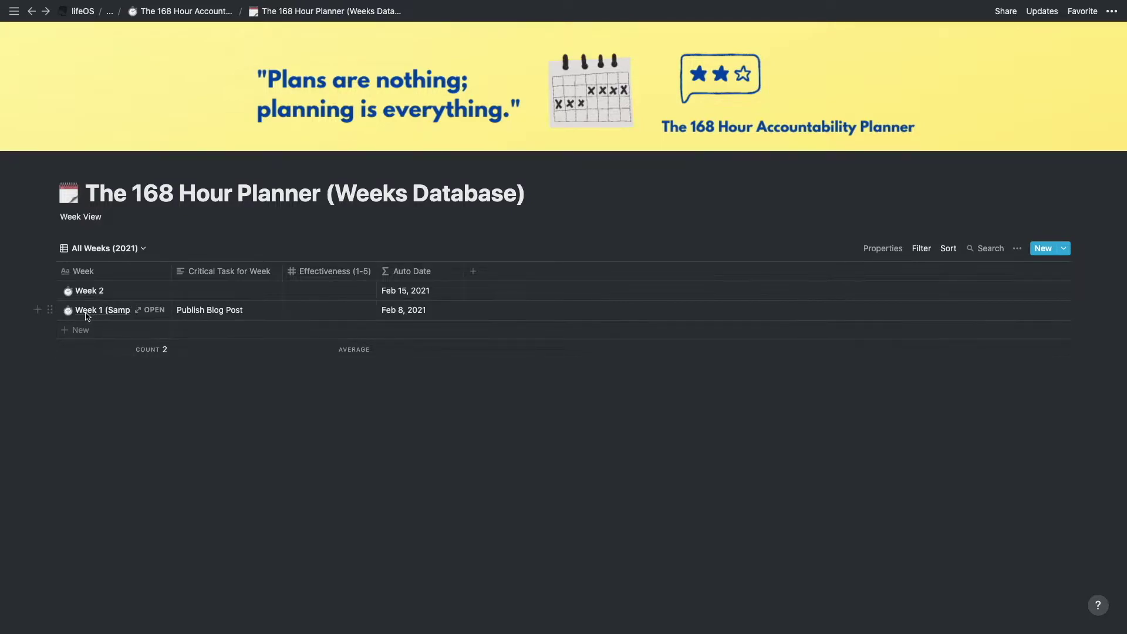
{"action": "left_click", "coordinate": [154, 311]}
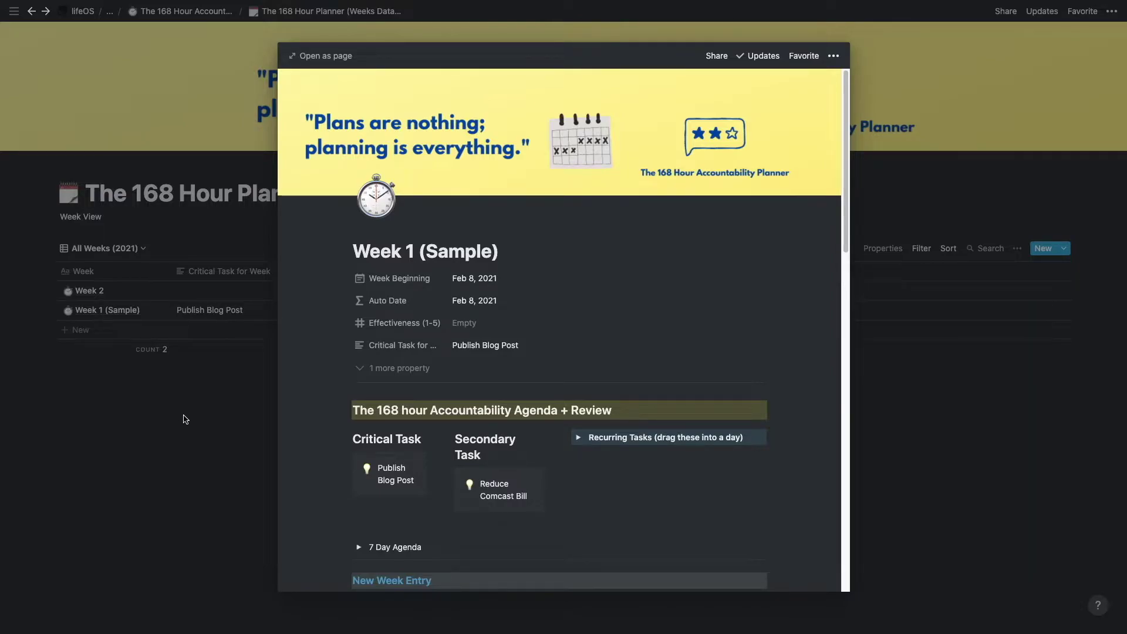
{"action": "left_click", "coordinate": [201, 407]}
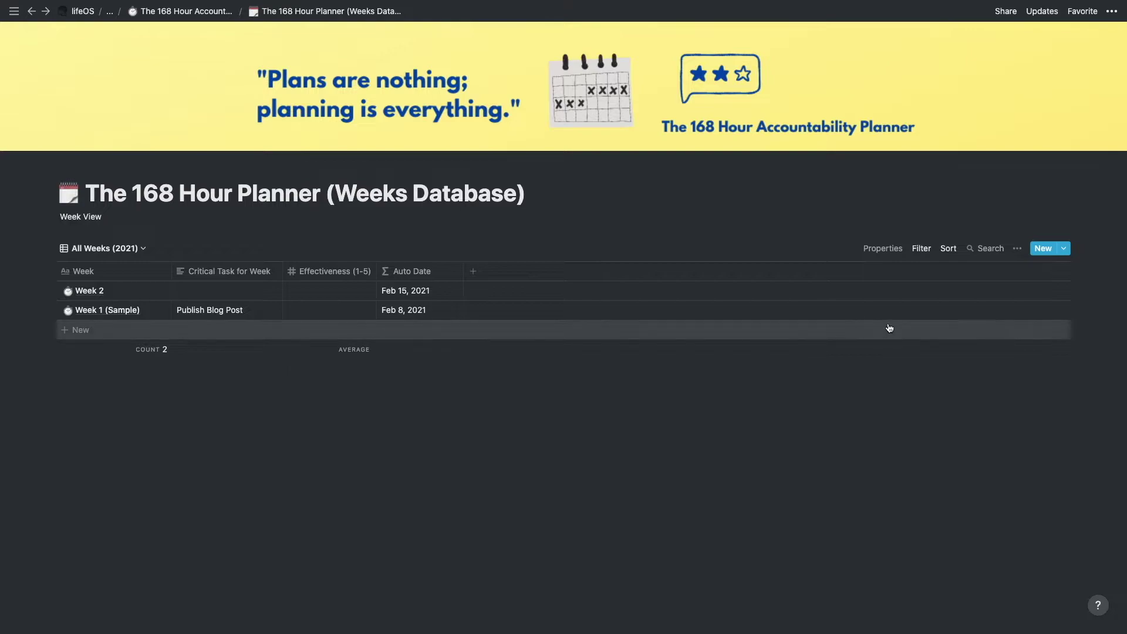
Create a new weeks database entry from the New Week (168 Hours) template and open it as a full page
{"action": "left_click", "coordinate": [1067, 251]}
{"action": "left_click", "coordinate": [1049, 200]}
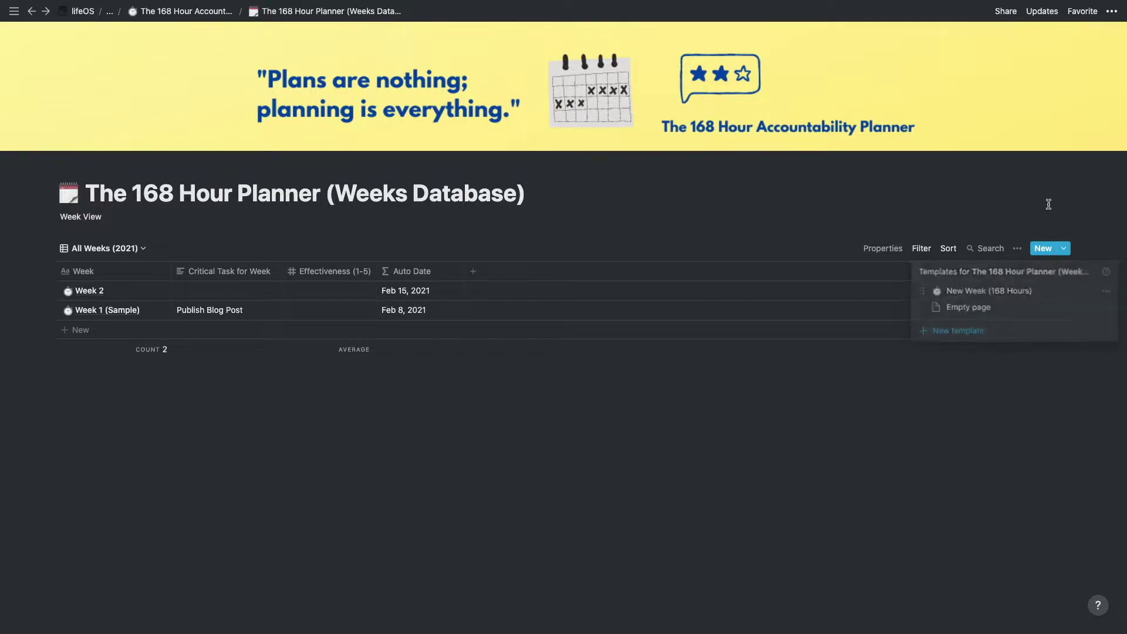
{"action": "left_click", "coordinate": [1042, 248]}
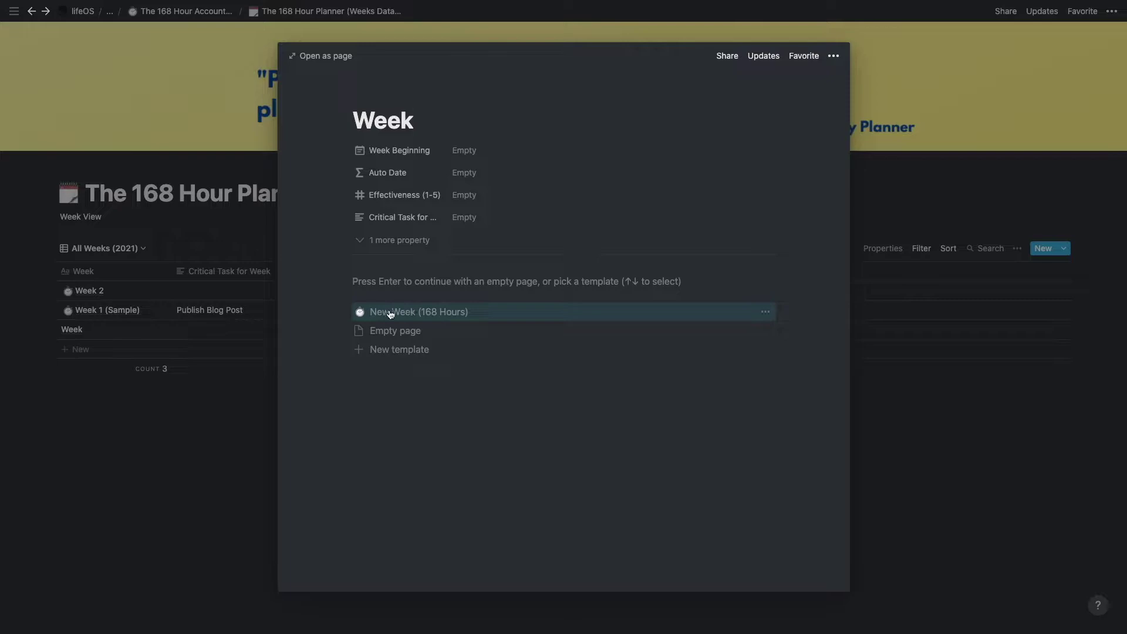
{"action": "left_click", "coordinate": [415, 314]}
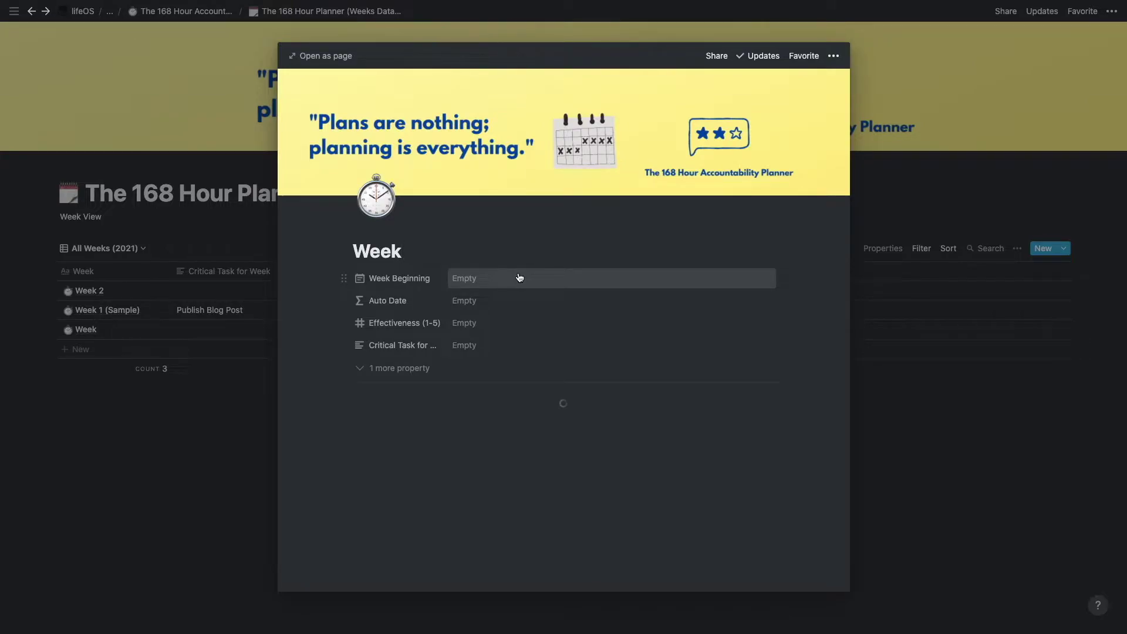
{"action": "mouse_move", "coordinate": [503, 158]}
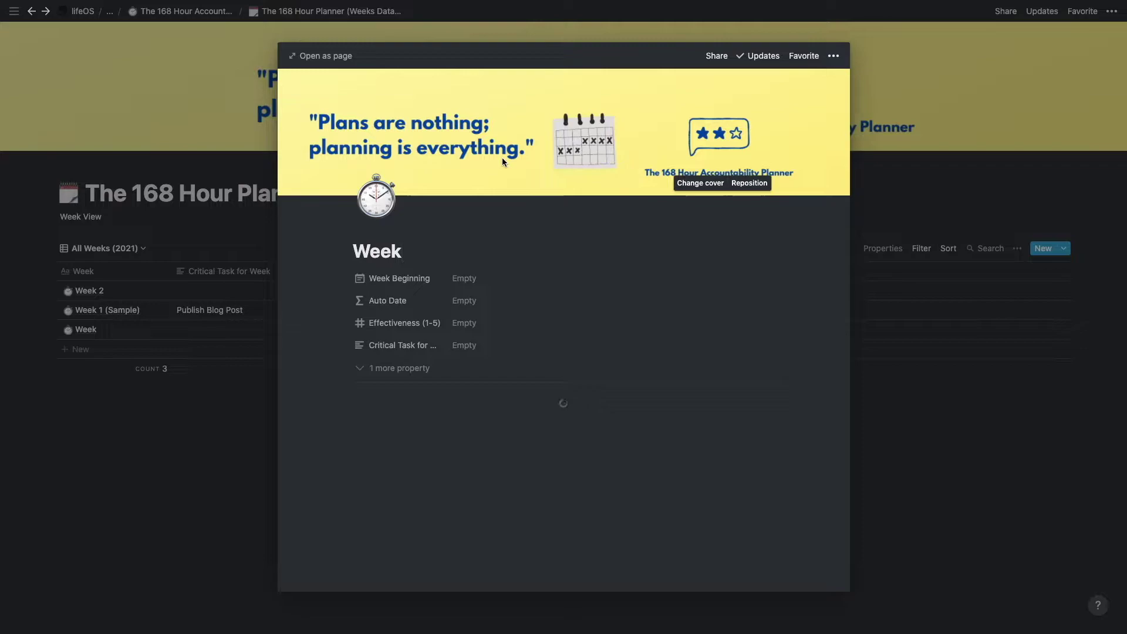
{"action": "left_click", "coordinate": [327, 57]}
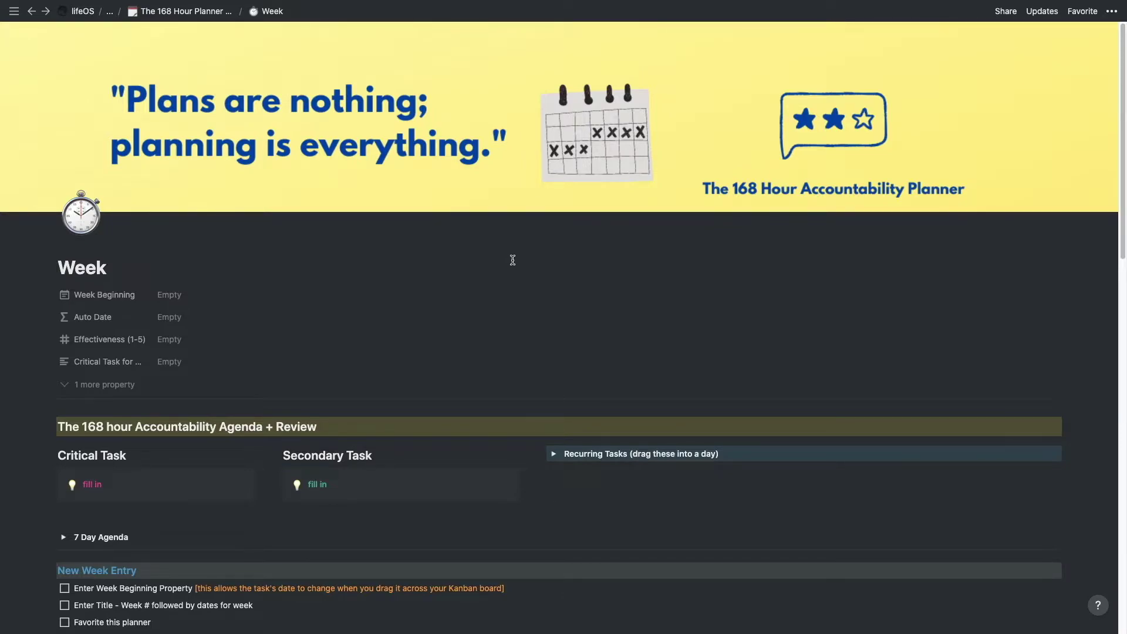
Set Week Beginning to Feb 15, 2021 and check off its New Week Entry item, with the 7 Day Agenda expanded
{"action": "left_click_drag", "start_coordinate": [1122, 170], "coordinate": [1121, 248]}
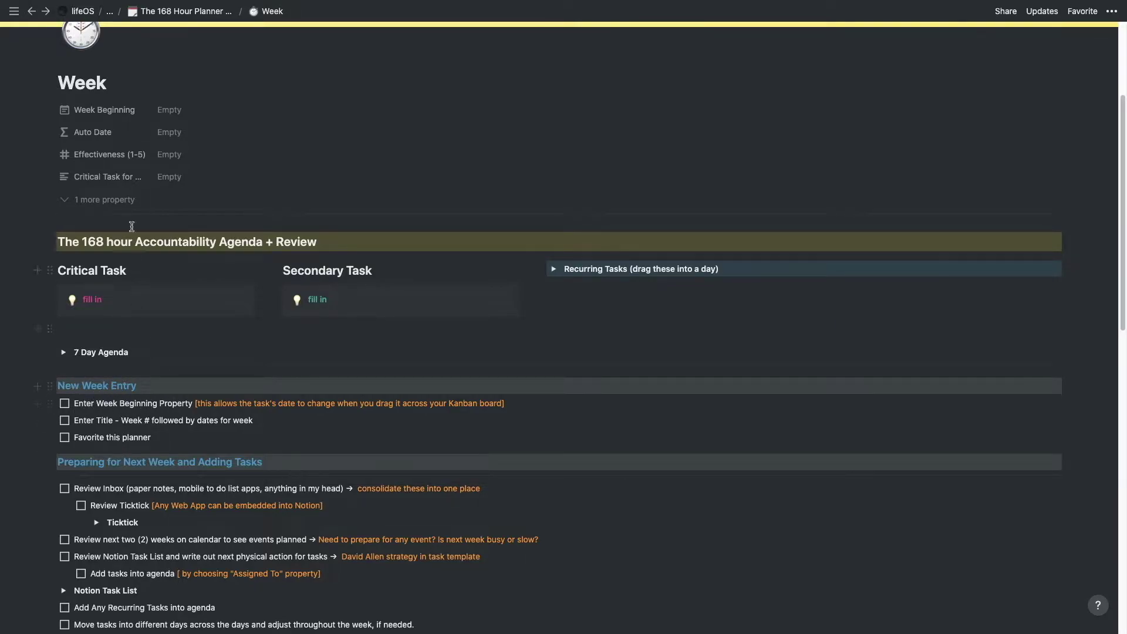
{"action": "left_click", "coordinate": [170, 111]}
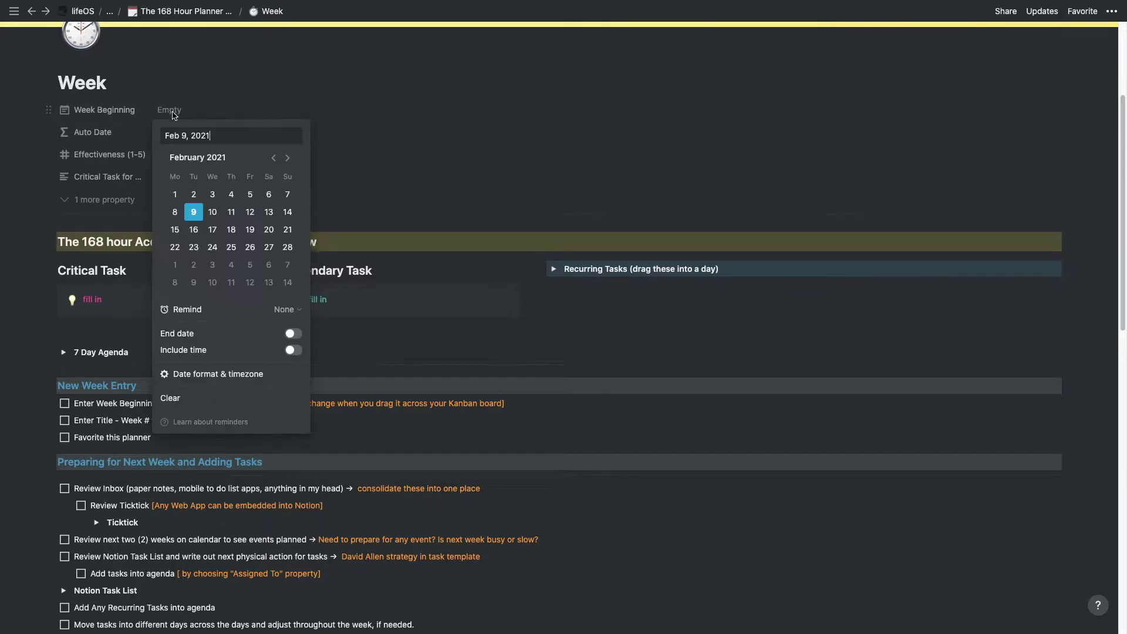
{"action": "left_click", "coordinate": [175, 230]}
{"action": "left_click", "coordinate": [377, 183]}
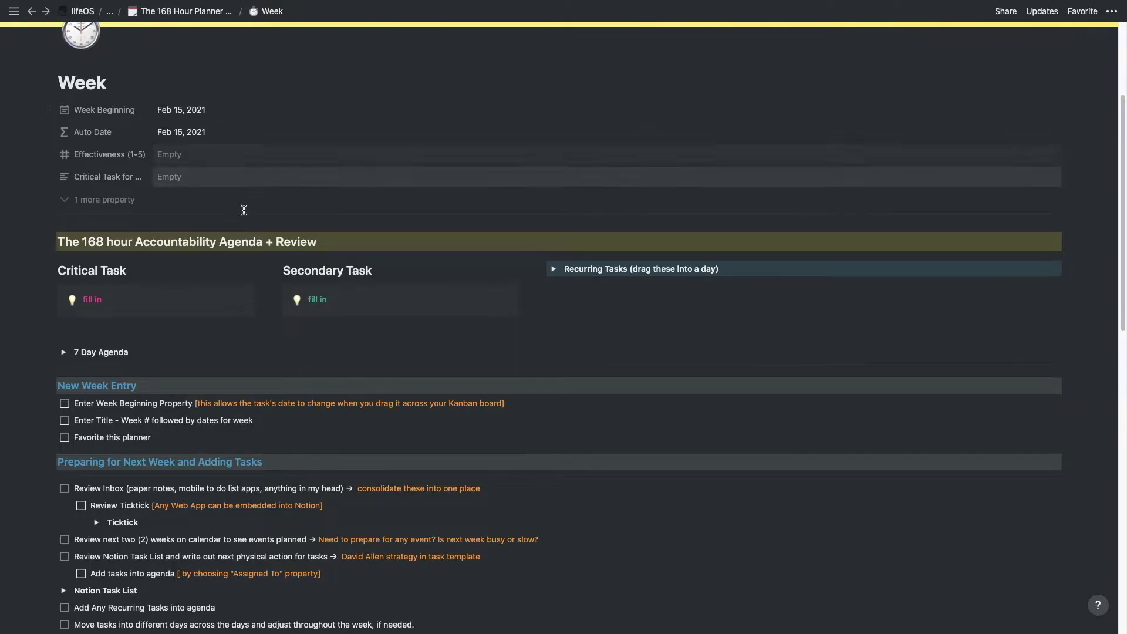
{"action": "left_click", "coordinate": [65, 353]}
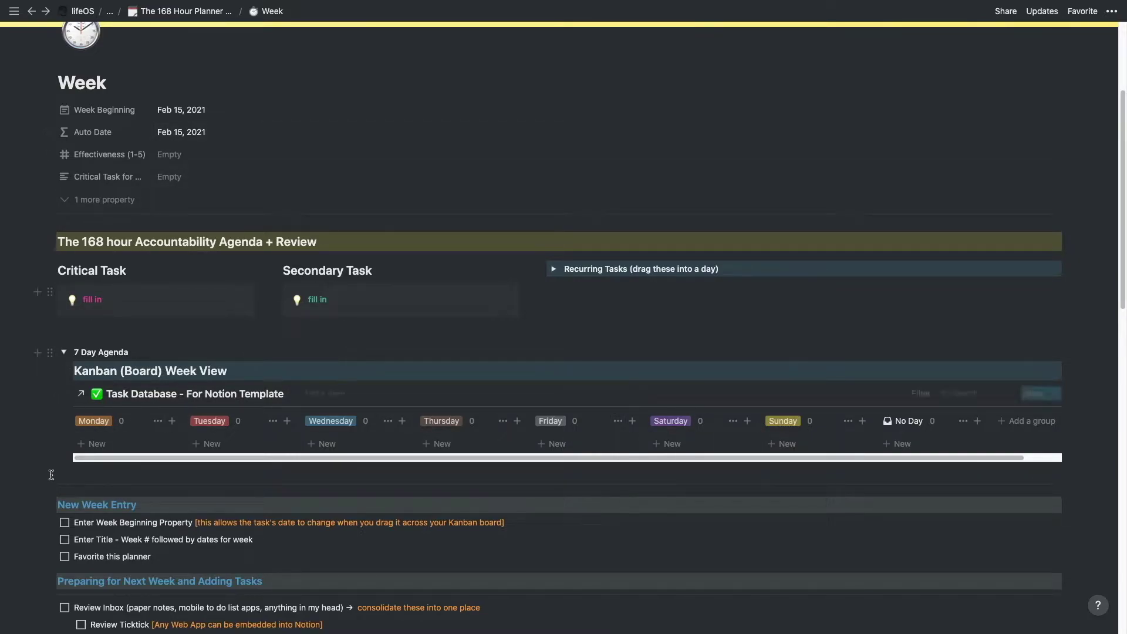
{"action": "left_click", "coordinate": [64, 522]}
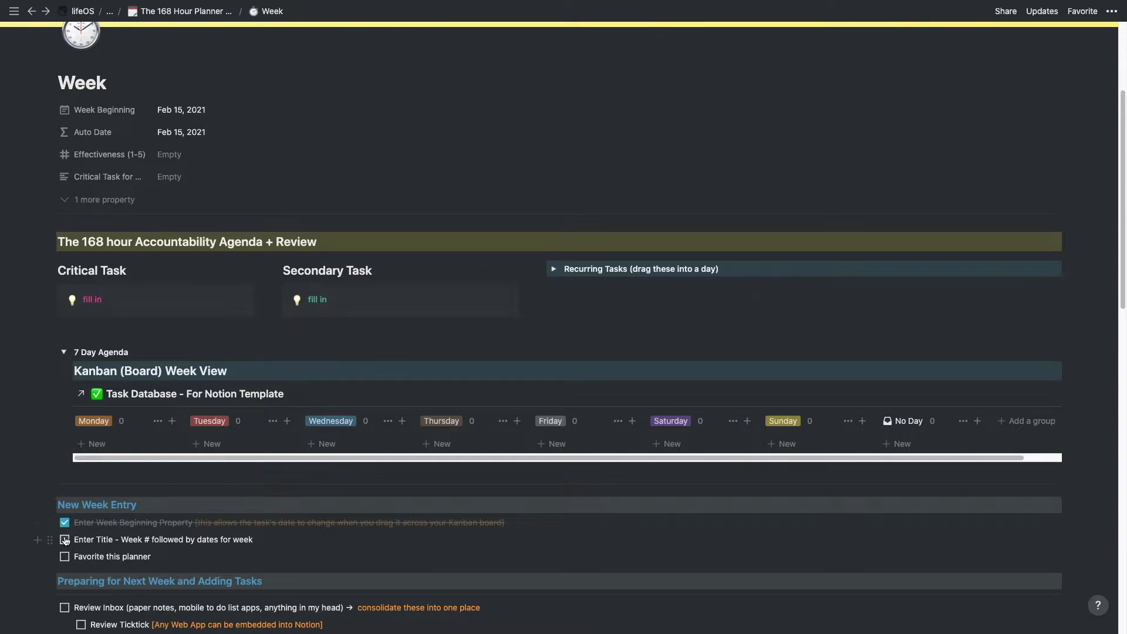
Title the page Week 8, add it to favorites, and check off both matching New Week Entry items
{"action": "left_click", "coordinate": [109, 88]}
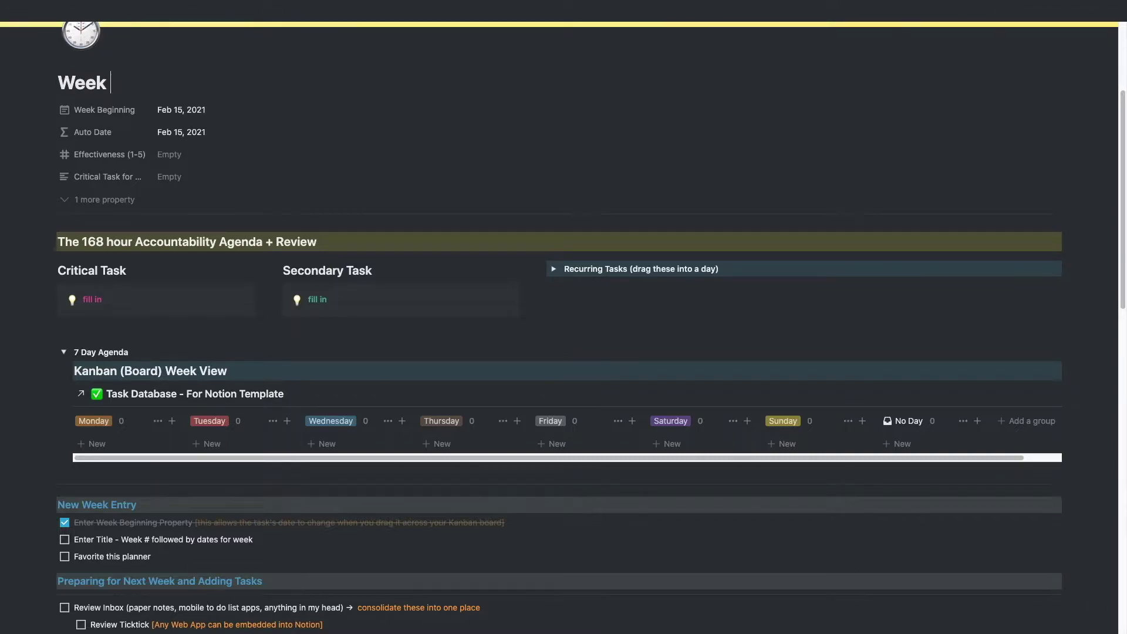
{"action": "type", "text": "8"}
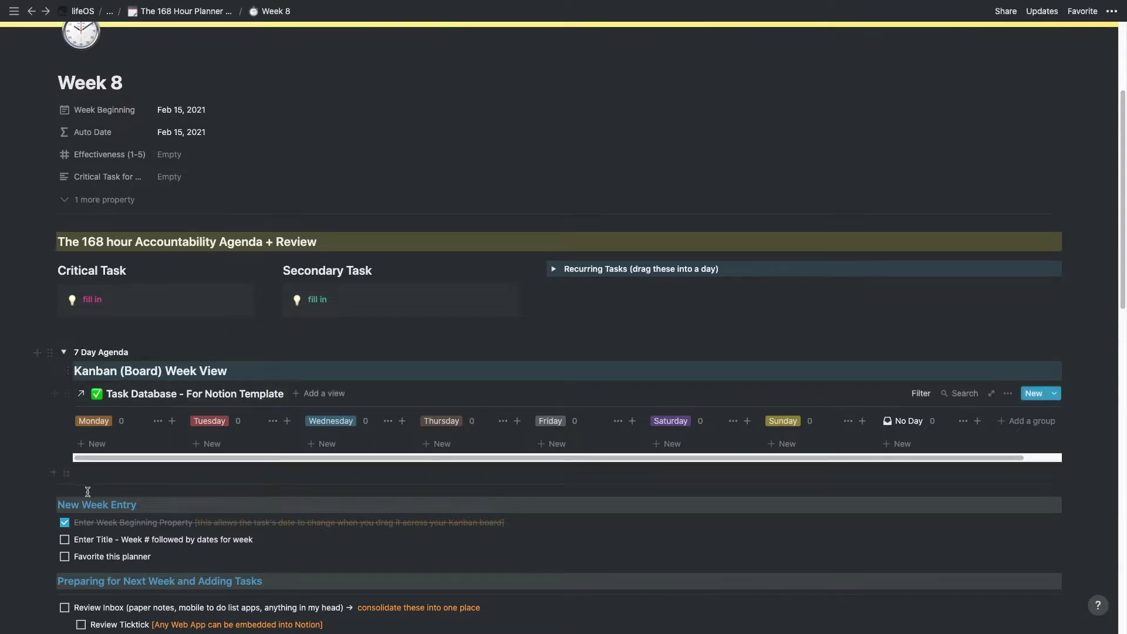
{"action": "left_click", "coordinate": [65, 539]}
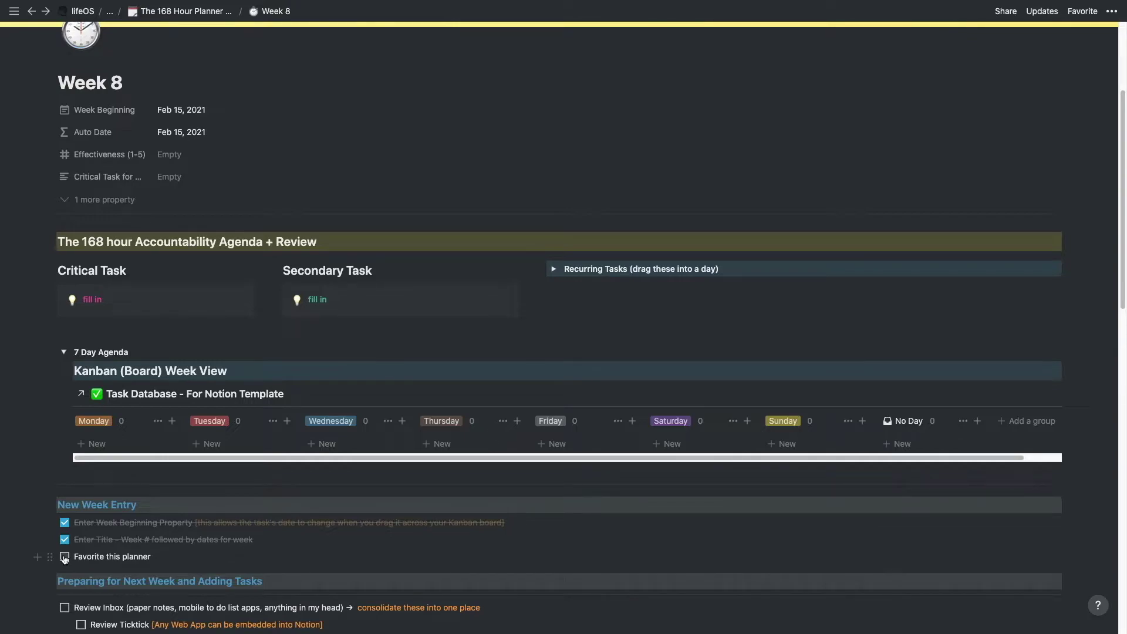
{"action": "left_click", "coordinate": [64, 556]}
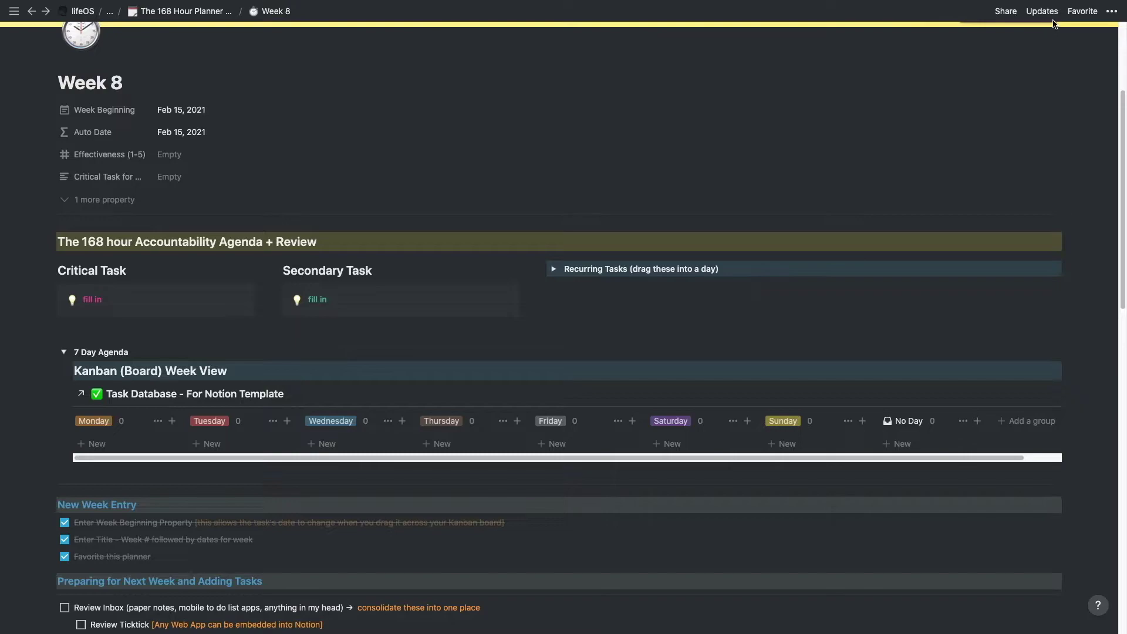
{"action": "left_click", "coordinate": [1070, 13]}
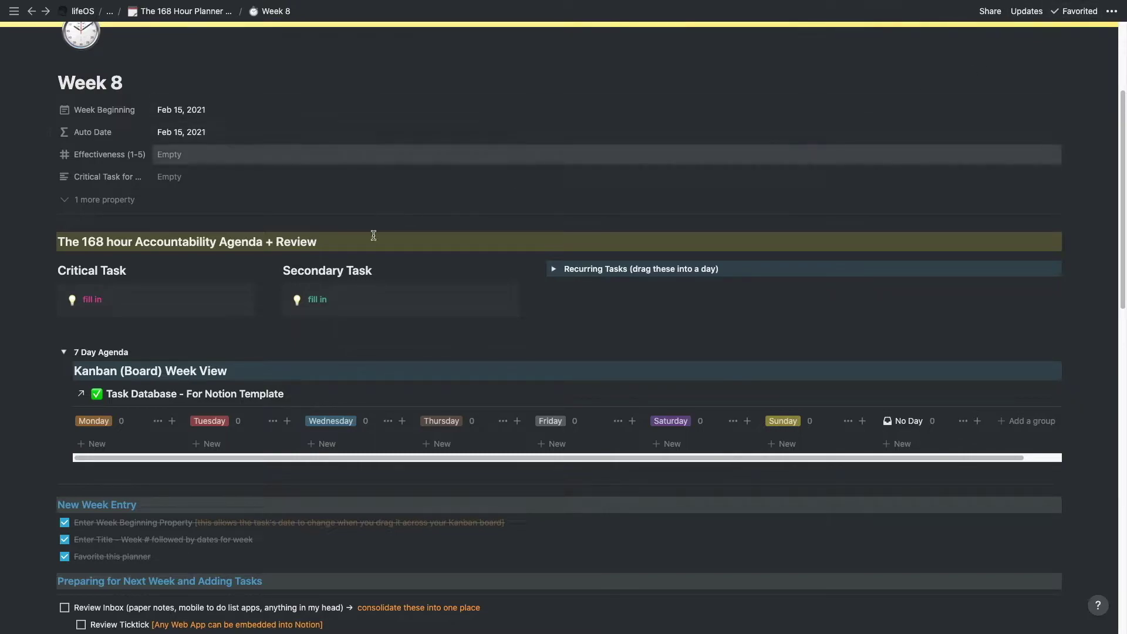
Check off the Review Inbox item under Preparing for Next Week and Adding Tasks
{"action": "scroll", "coordinate": [324, 375], "scroll_direction": "down", "scroll_amount": 1}
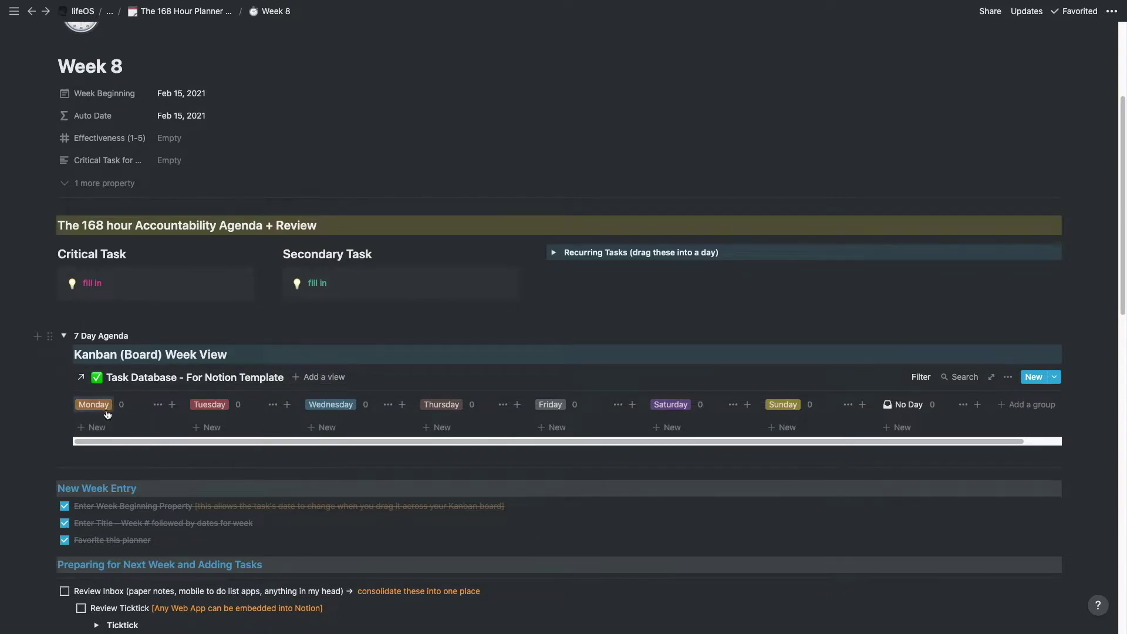
{"action": "scroll", "coordinate": [174, 479], "scroll_direction": "down", "scroll_amount": 5}
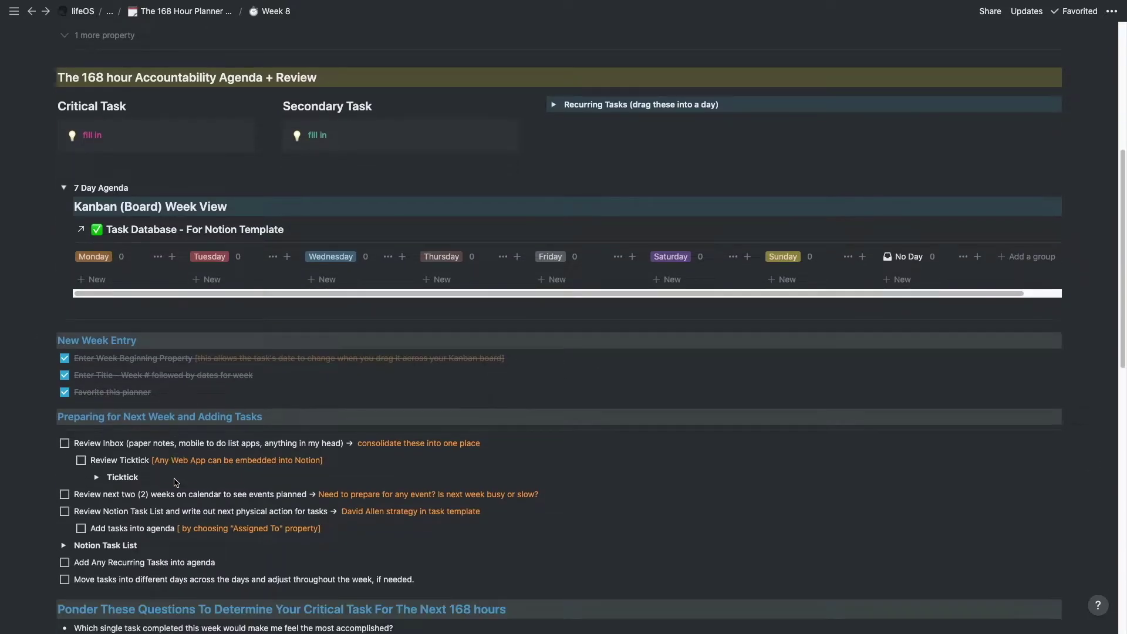
{"action": "scroll", "coordinate": [175, 483], "scroll_direction": "down", "scroll_amount": 1}
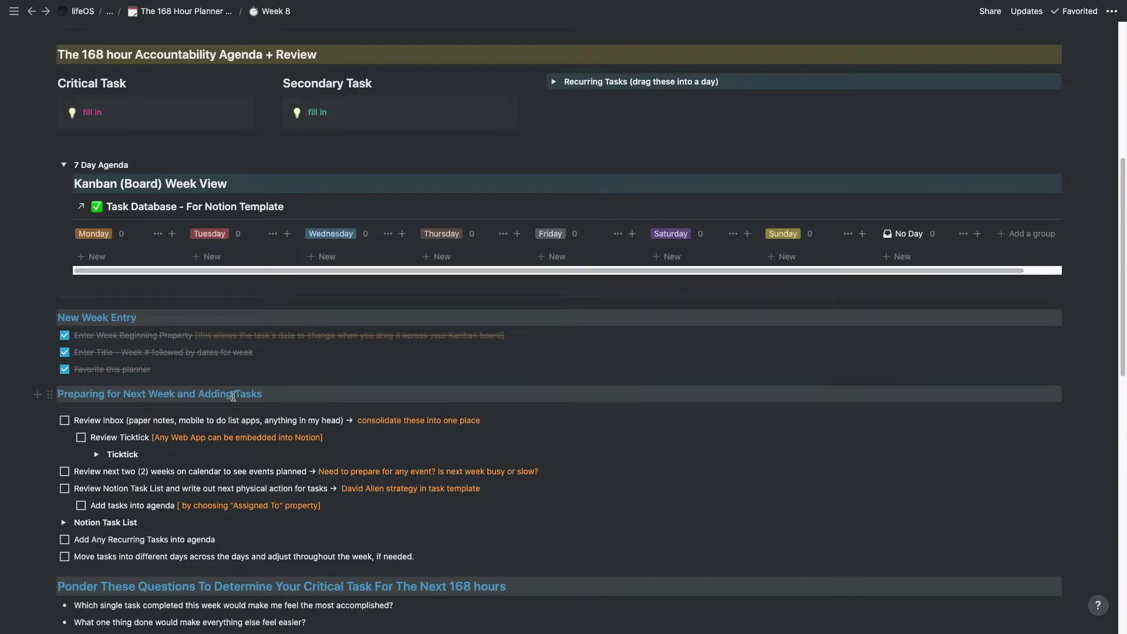
{"action": "scroll", "coordinate": [266, 400], "scroll_direction": "down", "scroll_amount": 1}
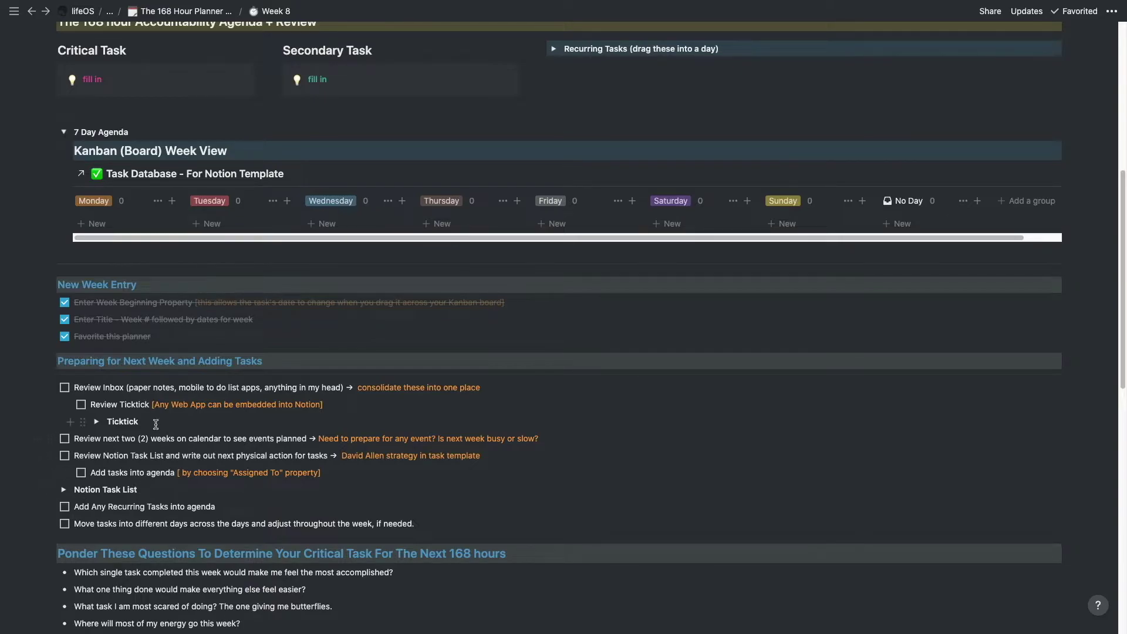
{"action": "left_click", "coordinate": [64, 390]}
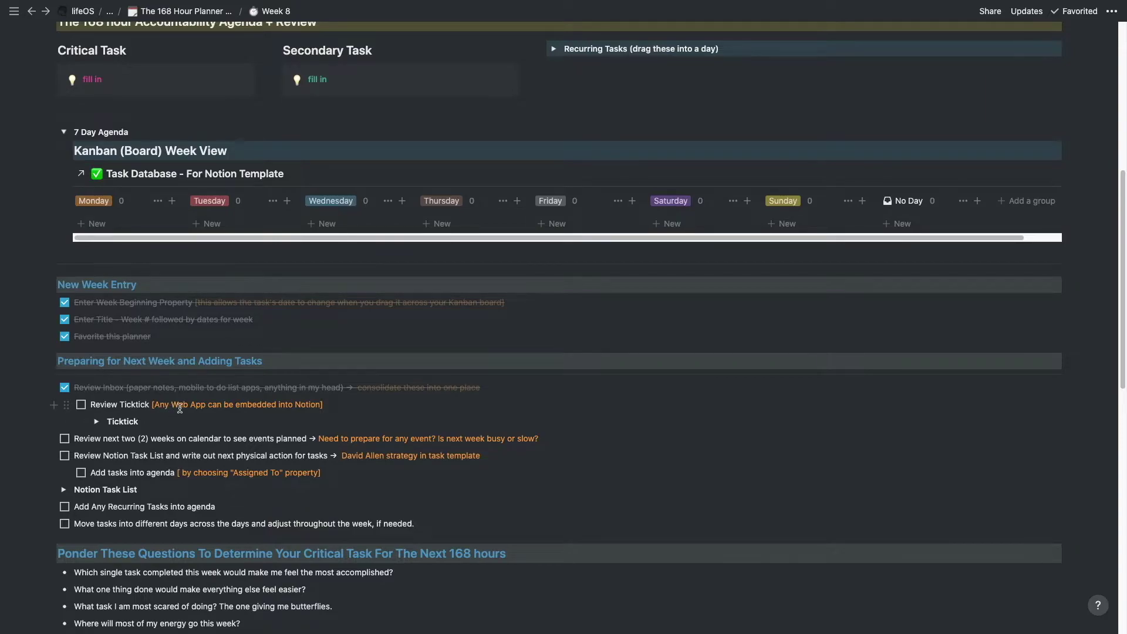
Expand the embedded Ticktick list, look over its tasks, and collapse it again
{"action": "left_click", "coordinate": [98, 423]}
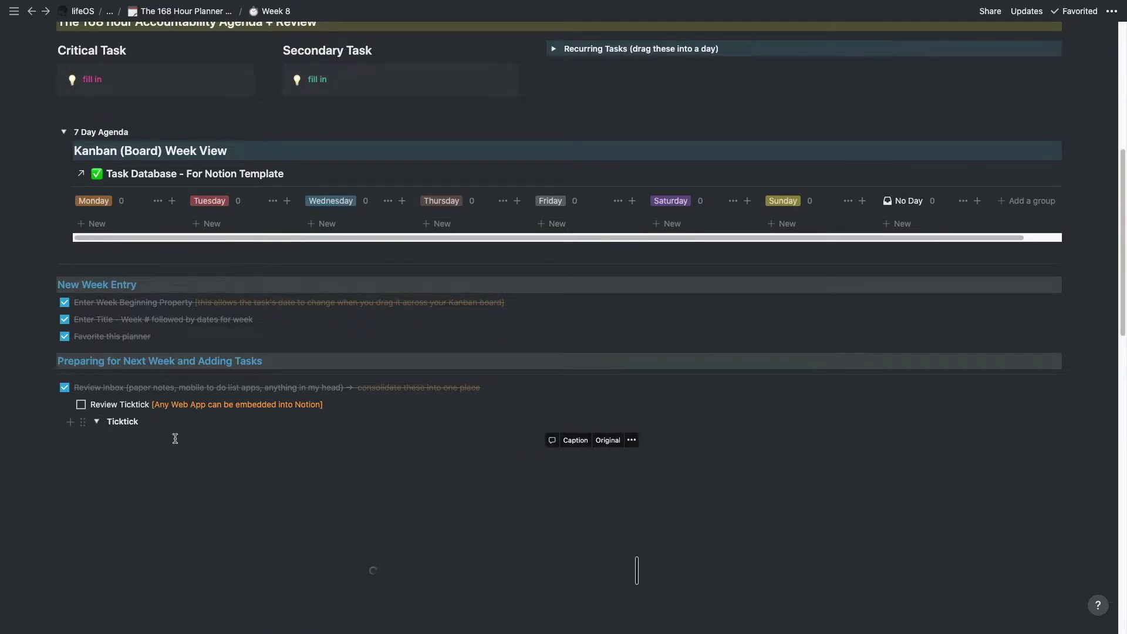
{"action": "scroll", "coordinate": [175, 447], "scroll_direction": "down", "scroll_amount": 1}
{"action": "scroll", "coordinate": [174, 448], "scroll_direction": "down", "scroll_amount": 2}
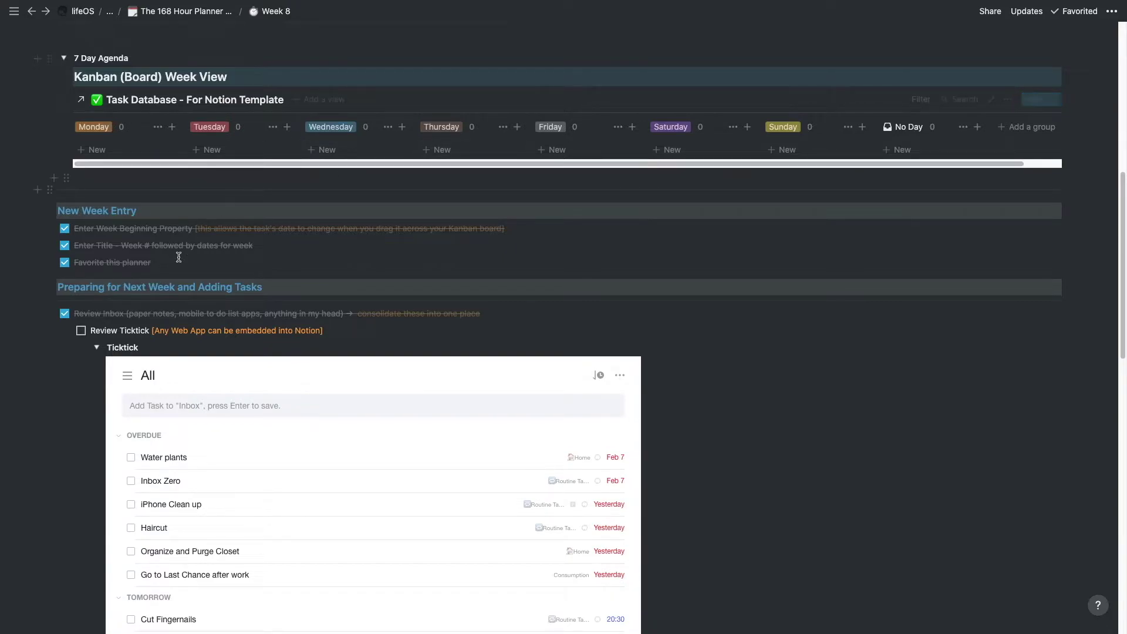
{"action": "left_click", "coordinate": [95, 350]}
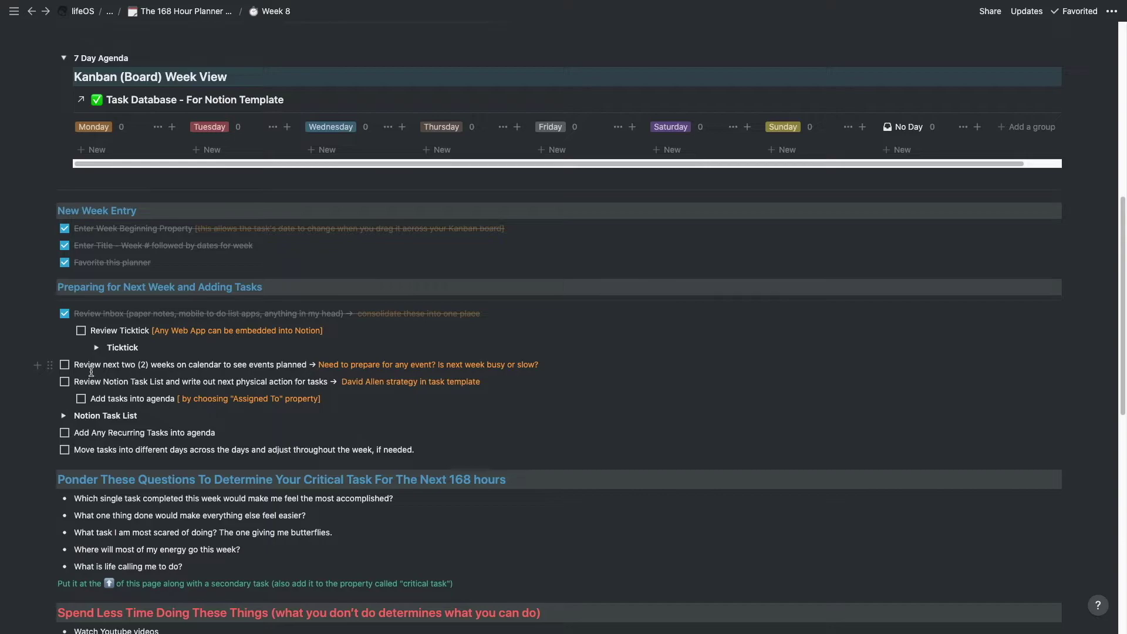
Check off the Review Ticktick, next two weeks on calendar, and Review Notion Task List items
{"action": "left_click", "coordinate": [81, 332]}
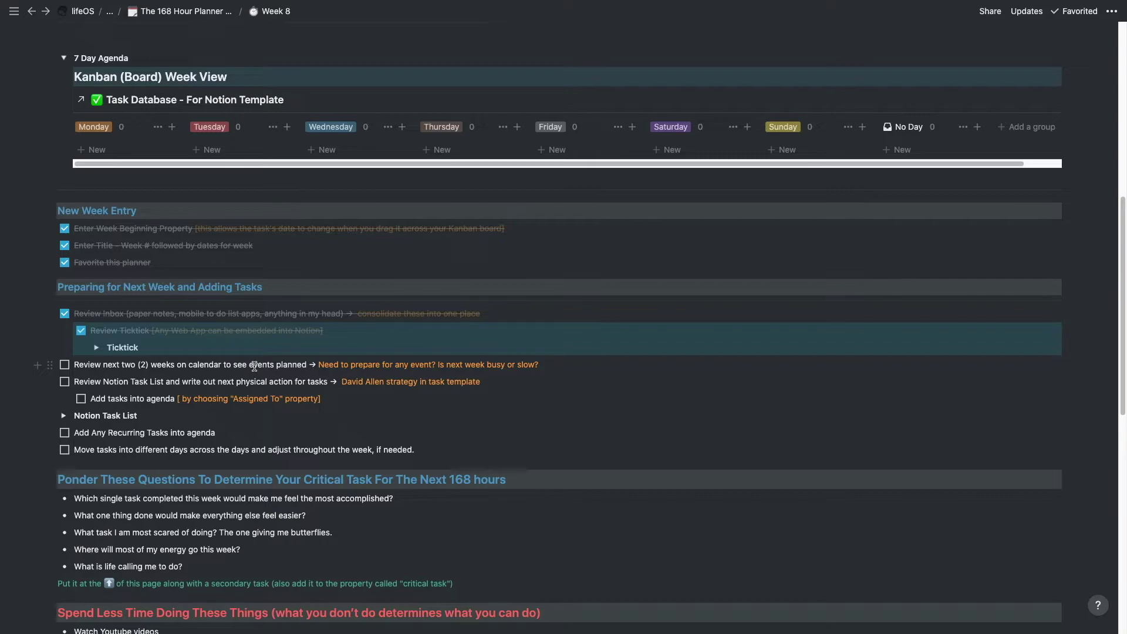
{"action": "left_click", "coordinate": [65, 367]}
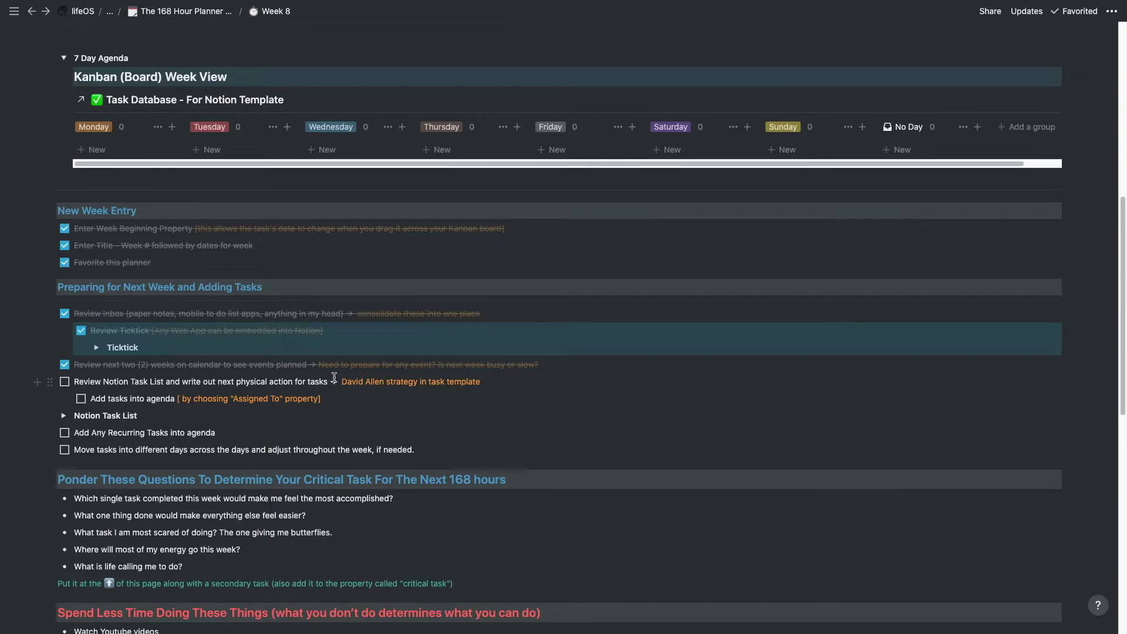
{"action": "left_click", "coordinate": [64, 382]}
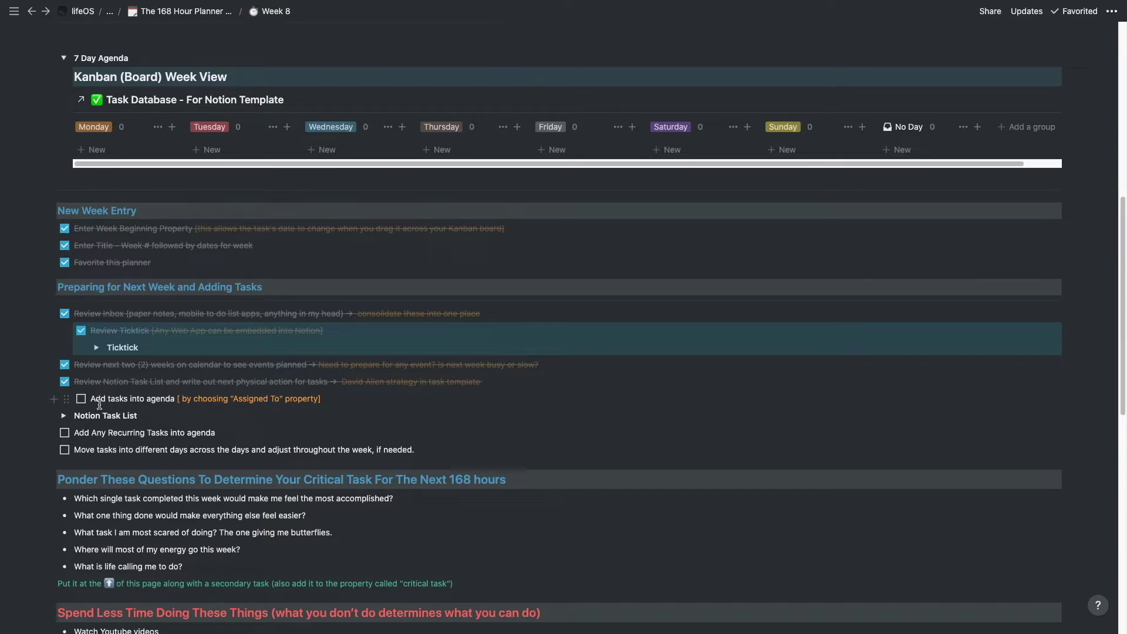
Expand the Notion Task List and assign the Clean Bathroom task to Week 8 through its Assigned To relation
{"action": "left_click", "coordinate": [67, 417]}
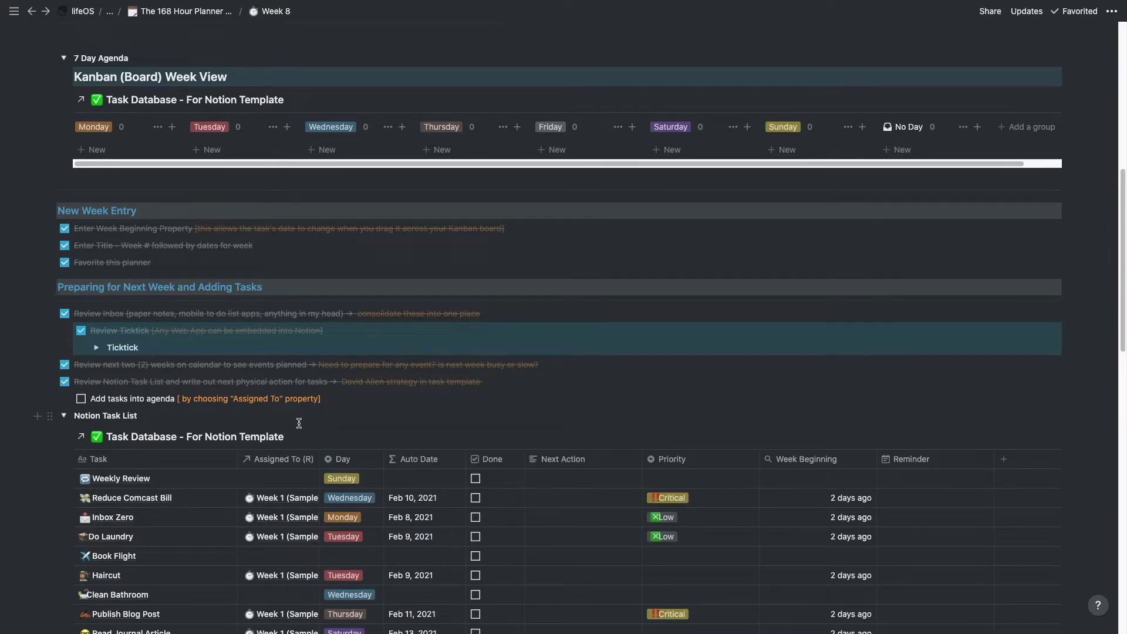
{"action": "scroll", "coordinate": [305, 428], "scroll_direction": "down", "scroll_amount": 1}
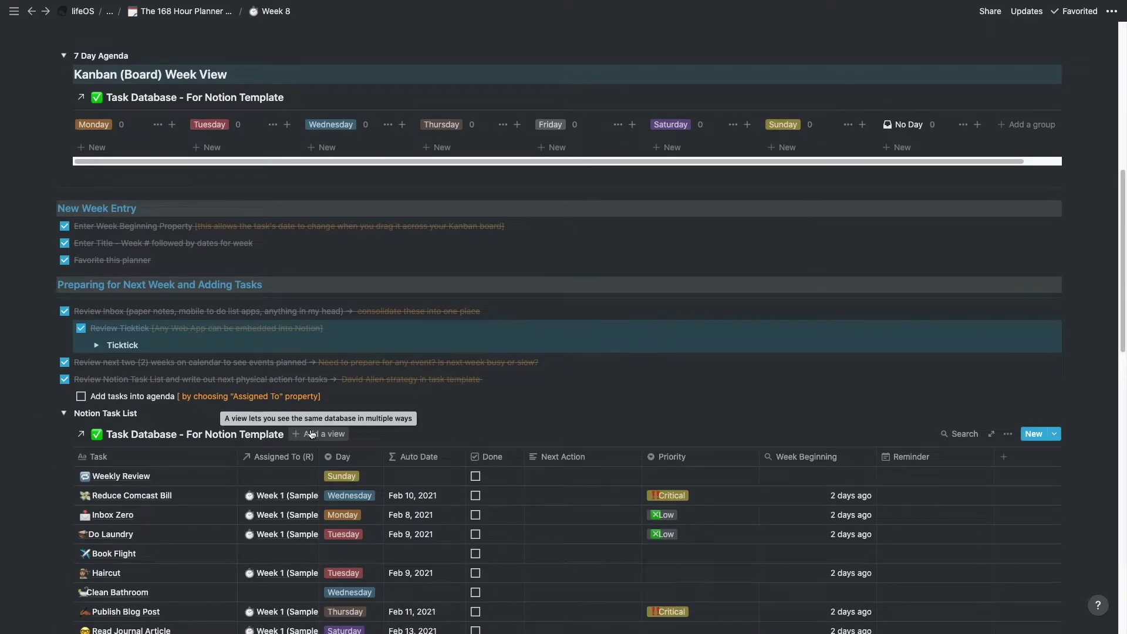
{"action": "scroll", "coordinate": [311, 434], "scroll_direction": "down", "scroll_amount": 2}
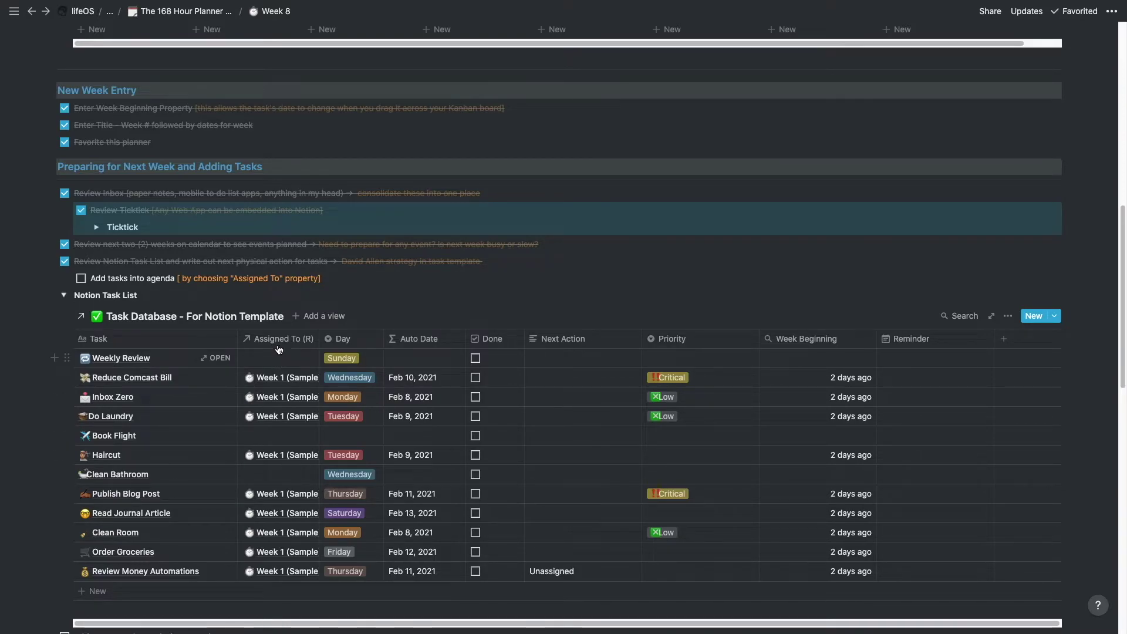
{"action": "left_click", "coordinate": [290, 474]}
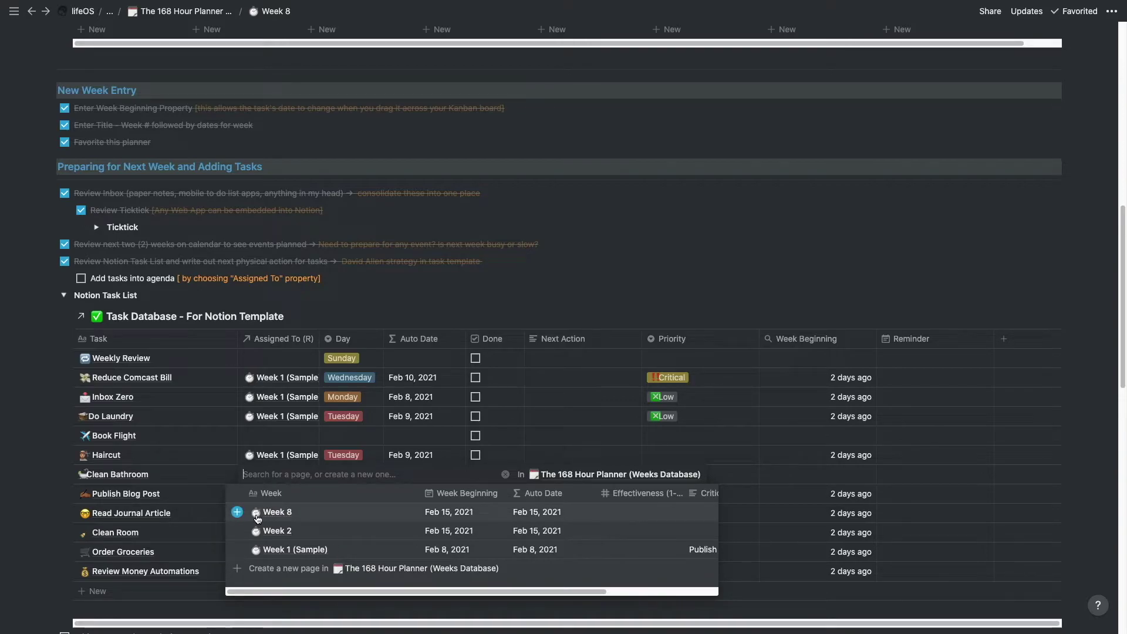
{"action": "left_click", "coordinate": [237, 512]}
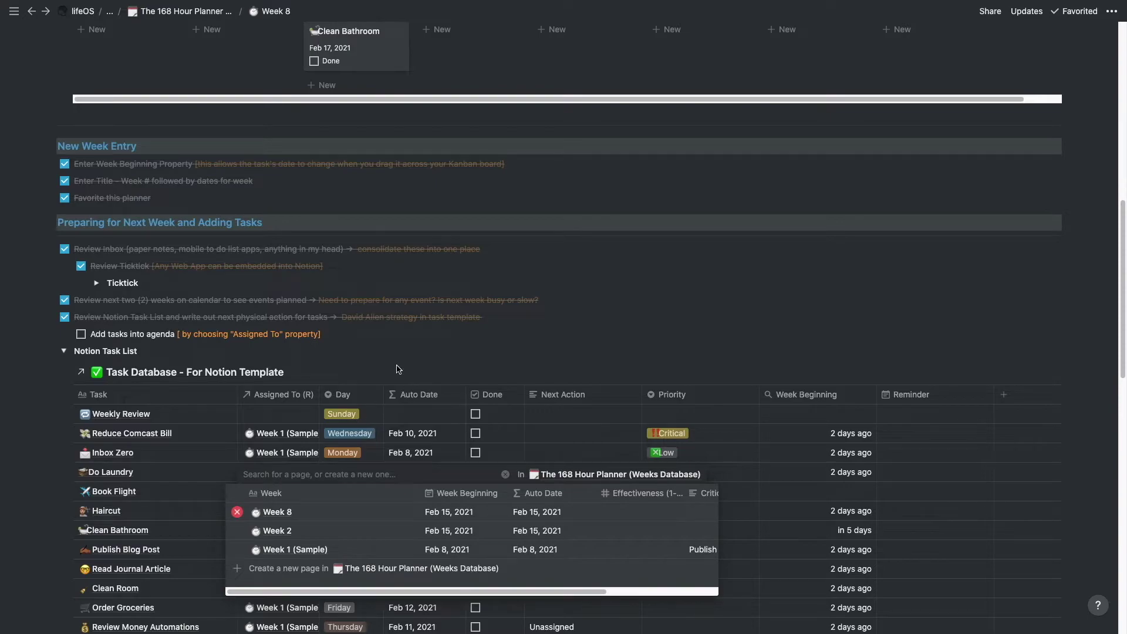
Close the relation picker and look at the Clean Bathroom card in the agenda's Kanban Week View
{"action": "left_click", "coordinate": [396, 368]}
{"action": "scroll", "coordinate": [397, 362], "scroll_direction": "up", "scroll_amount": 2}
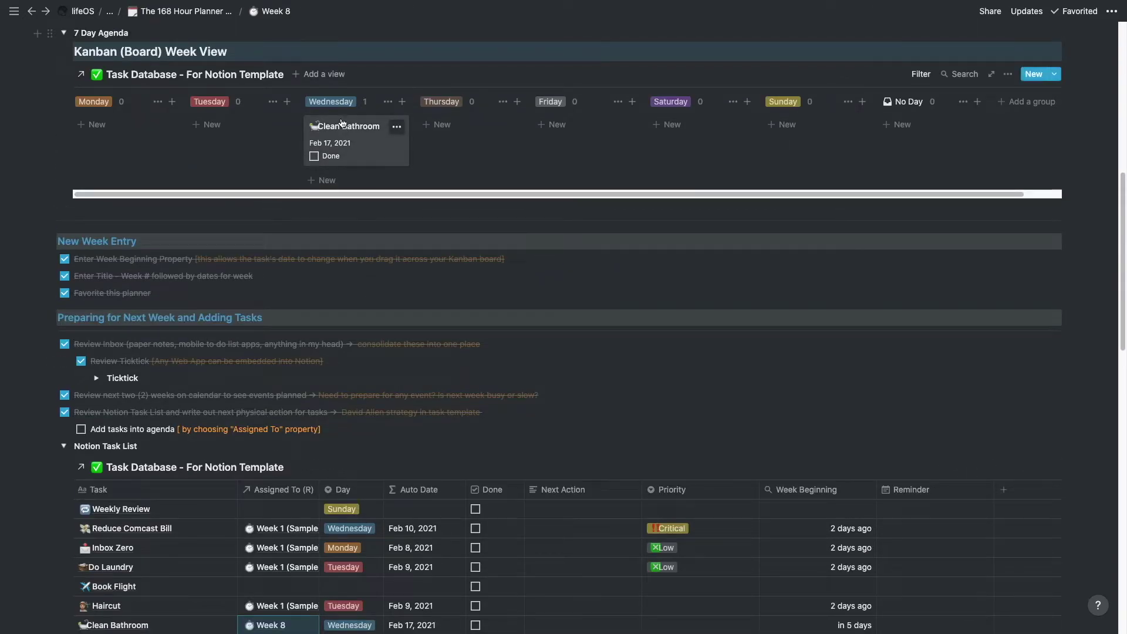
{"action": "mouse_move", "coordinate": [341, 127]}
{"action": "left_mouse_down"}
{"action": "mouse_move", "coordinate": [560, 125]}
{"action": "mouse_move", "coordinate": [329, 123]}
{"action": "left_mouse_up"}
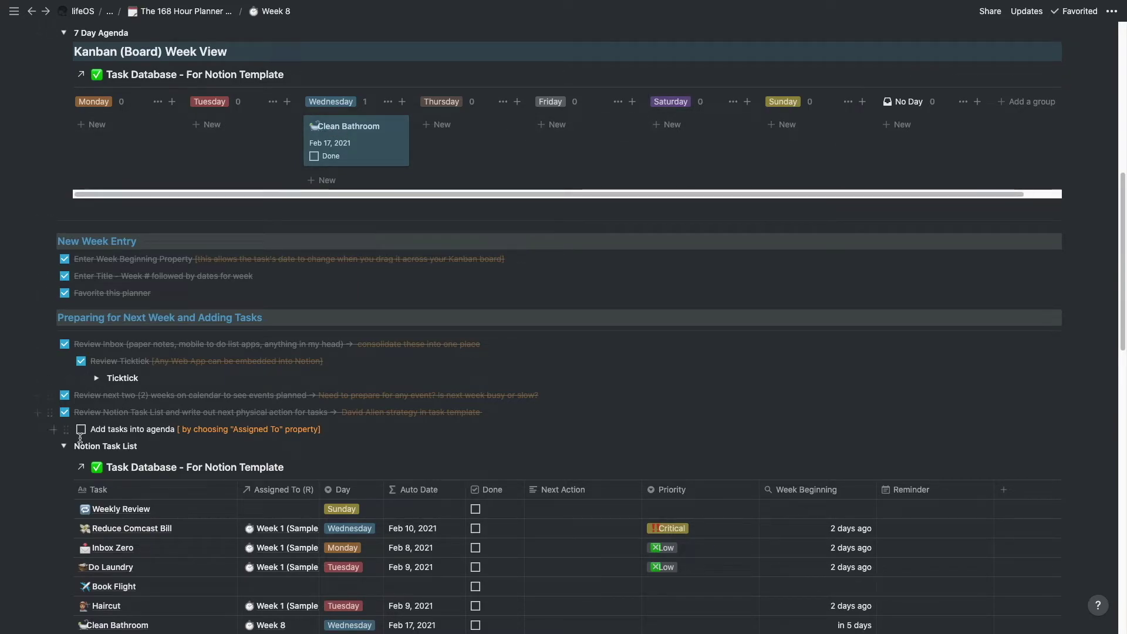
Add a new task named "Sample Task" under Tuesday in the 7 Day Agenda board
{"action": "scroll", "coordinate": [200, 440], "scroll_direction": "down", "scroll_amount": 2}
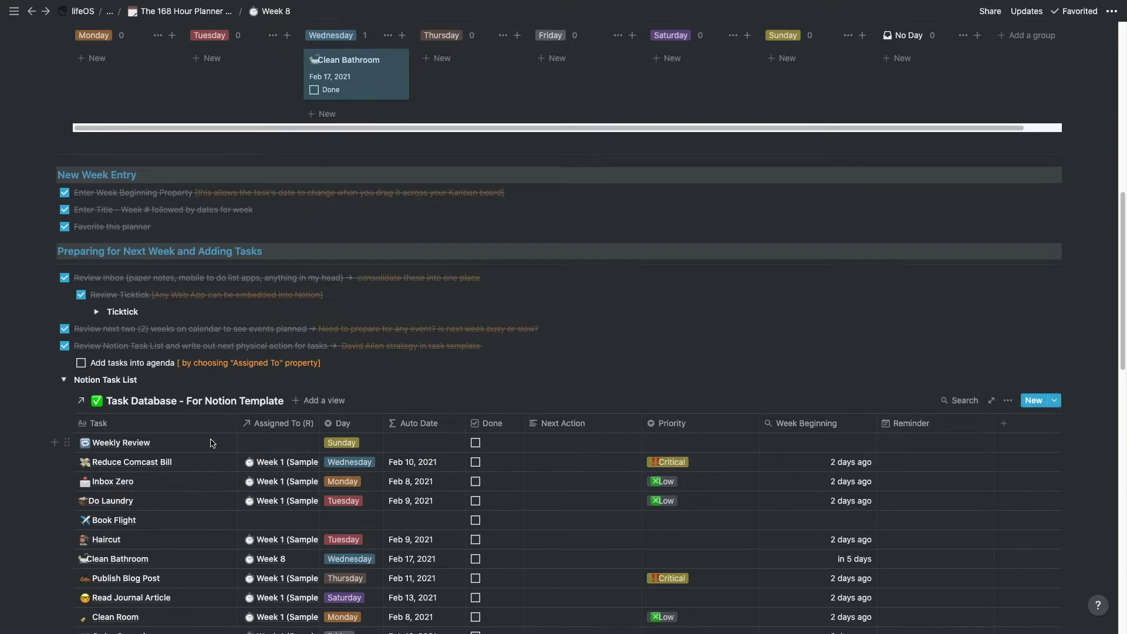
{"action": "scroll", "coordinate": [212, 443], "scroll_direction": "down", "scroll_amount": 4}
{"action": "scroll", "coordinate": [226, 393], "scroll_direction": "down", "scroll_amount": 10}
{"action": "scroll", "coordinate": [226, 394], "scroll_direction": "up", "scroll_amount": 15}
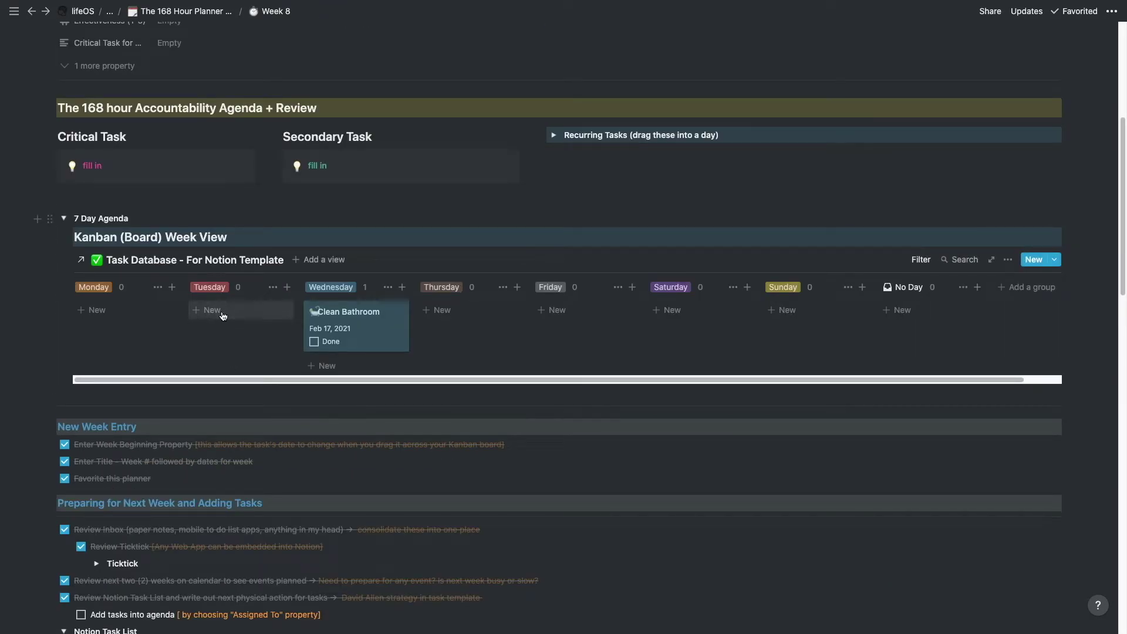
{"action": "left_click", "coordinate": [223, 316]}
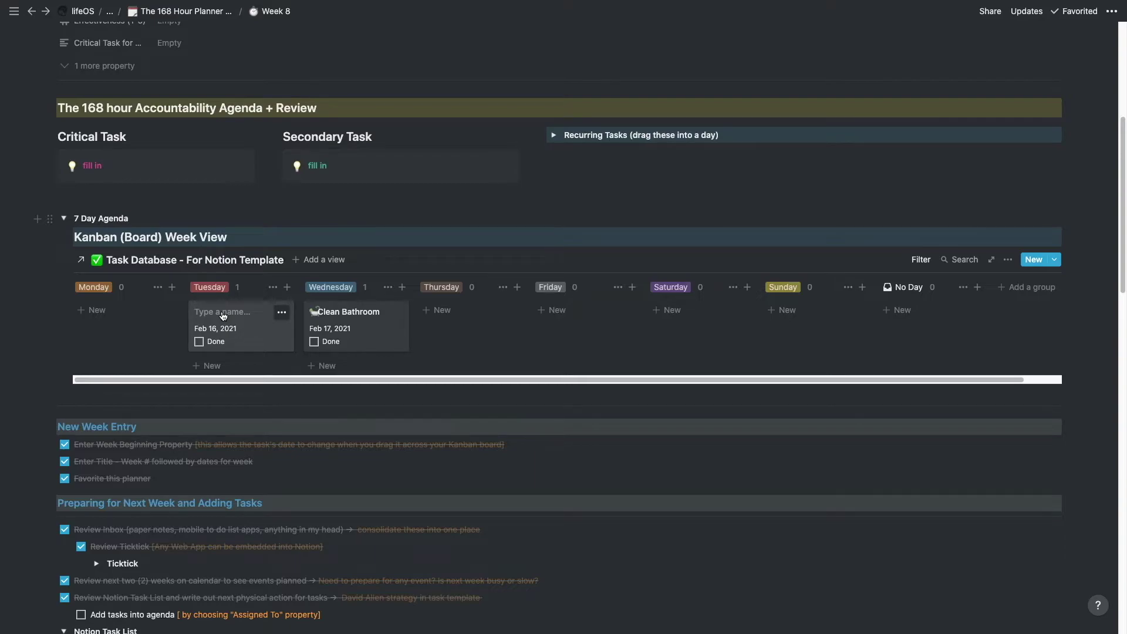
{"action": "type", "text": "Sample Task"}
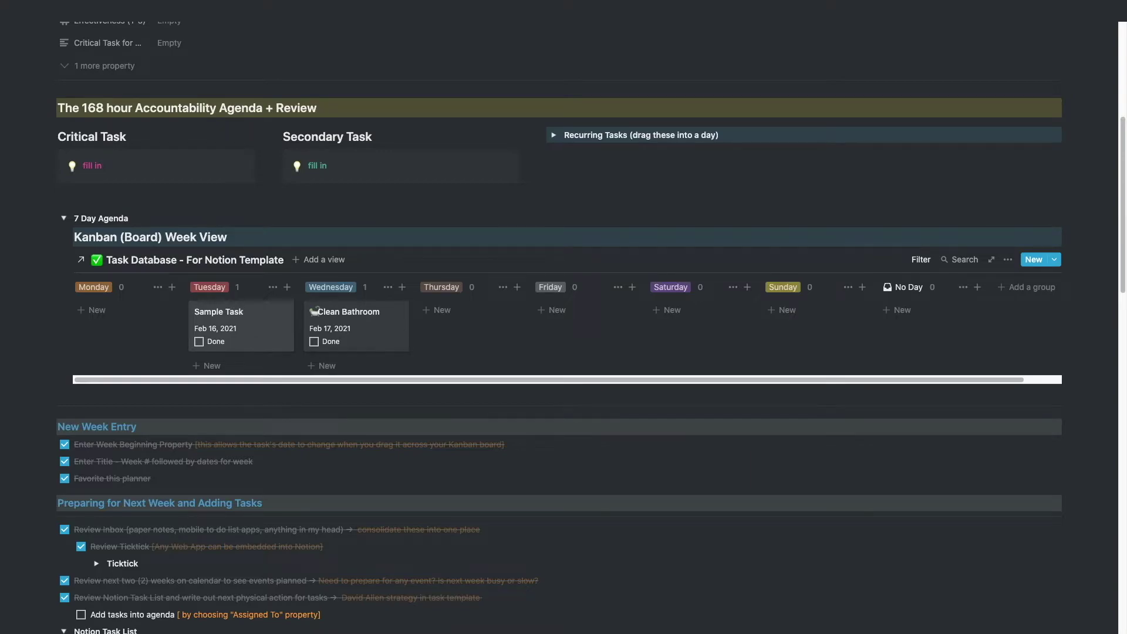
Collapse the Notion Task List and check off the Add tasks into agenda item
{"action": "scroll", "coordinate": [135, 400], "scroll_direction": "down", "scroll_amount": 4}
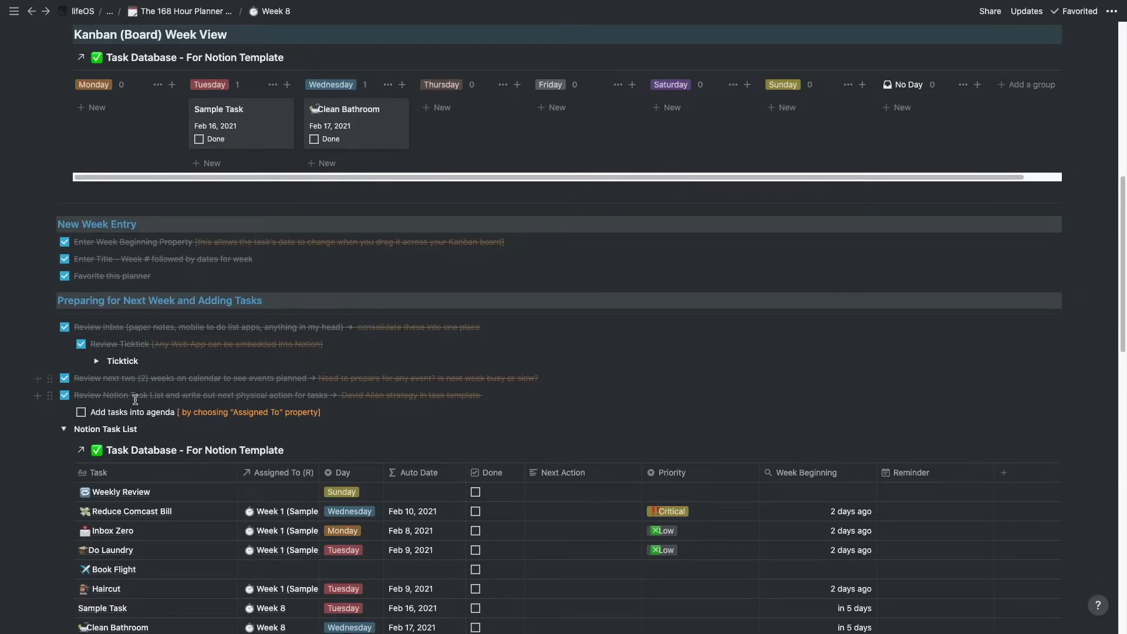
{"action": "left_click", "coordinate": [64, 428]}
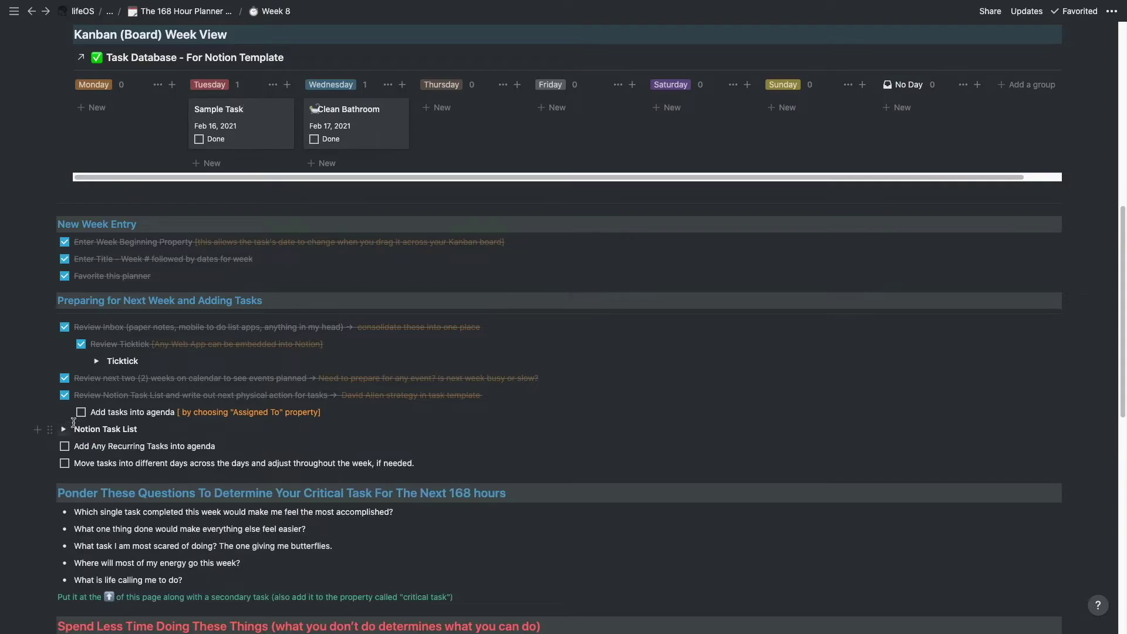
{"action": "left_click", "coordinate": [82, 413]}
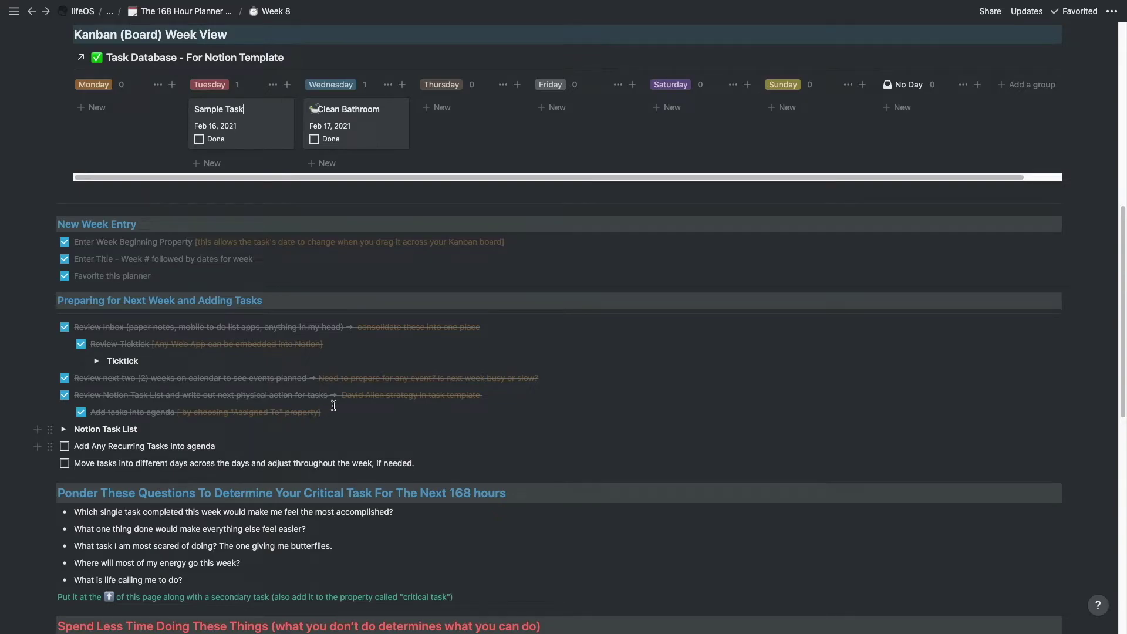
Expand Recurring Tasks and move Input Savings Rate & Net Worth into Thursday on the Kanban board
{"action": "scroll", "coordinate": [339, 397], "scroll_direction": "up", "scroll_amount": 2}
{"action": "scroll", "coordinate": [340, 397], "scroll_direction": "up", "scroll_amount": 5}
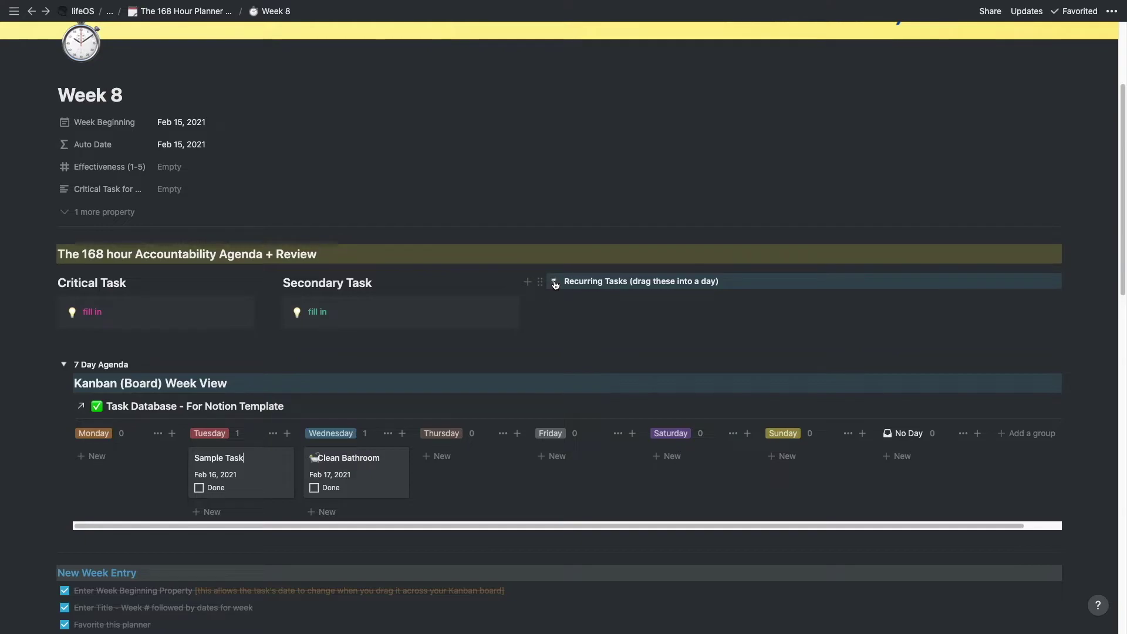
{"action": "left_click", "coordinate": [554, 283]}
{"action": "scroll", "coordinate": [587, 306], "scroll_direction": "down", "scroll_amount": 2}
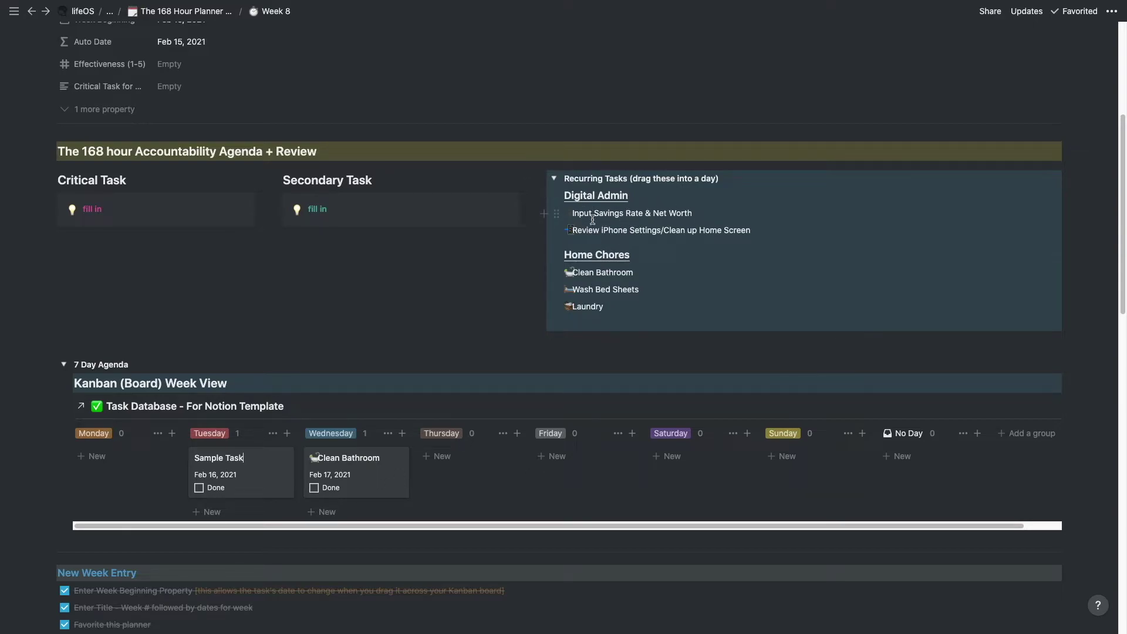
{"action": "left_click_drag", "start_coordinate": [556, 213], "coordinate": [453, 447]}
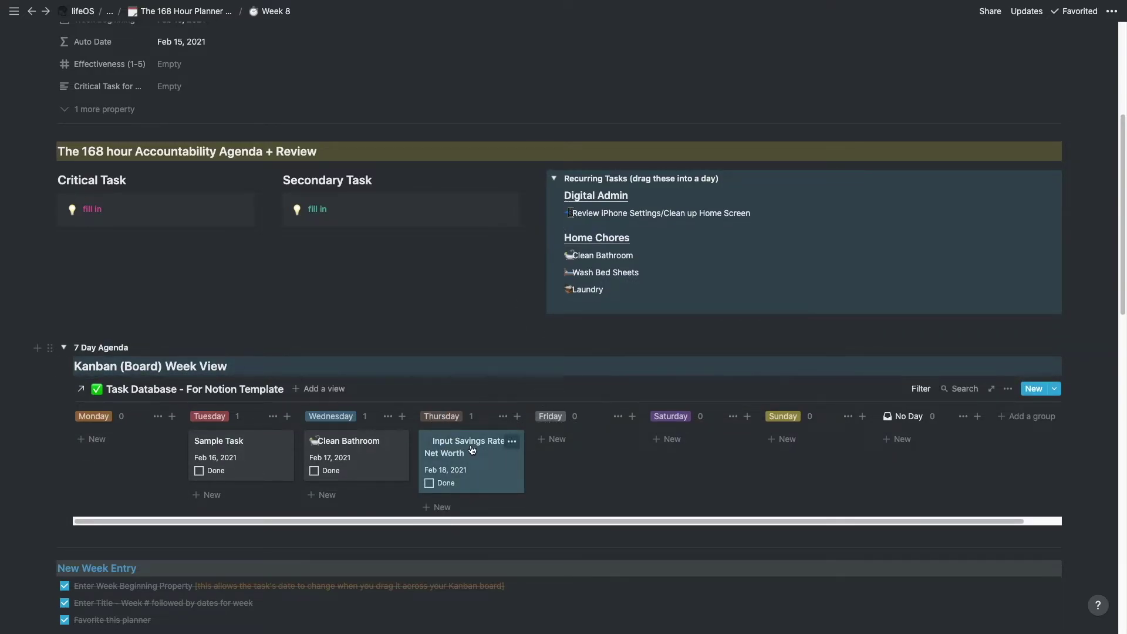
Open the Input Savings Rate & Net Worth task, apply the Next Physical Task template, and close it
{"action": "left_click", "coordinate": [472, 450]}
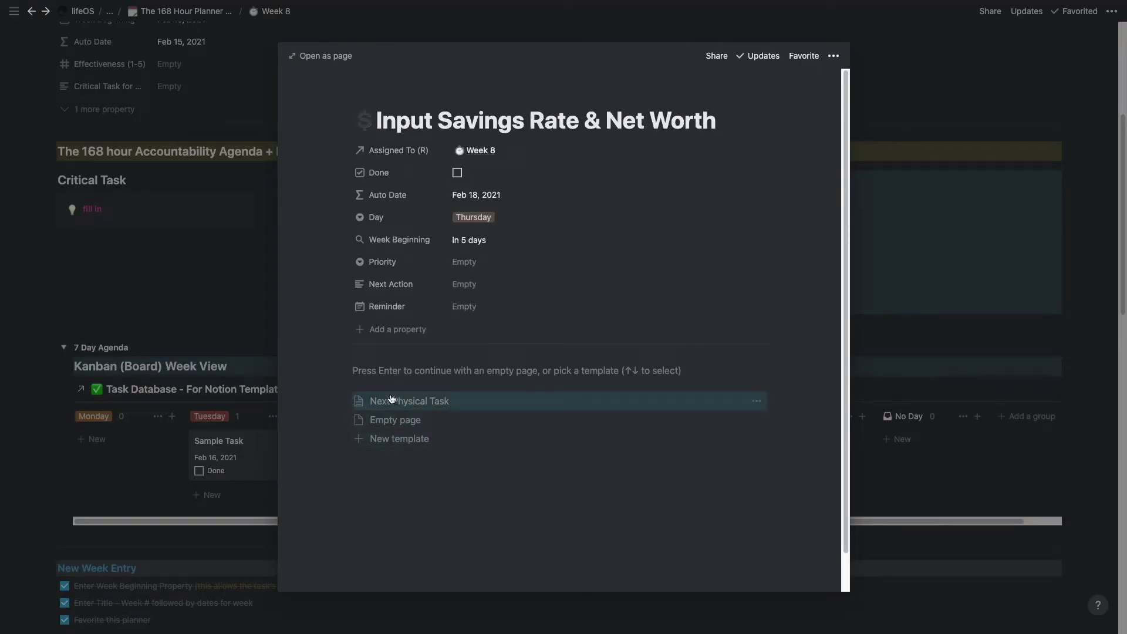
{"action": "left_click", "coordinate": [429, 406]}
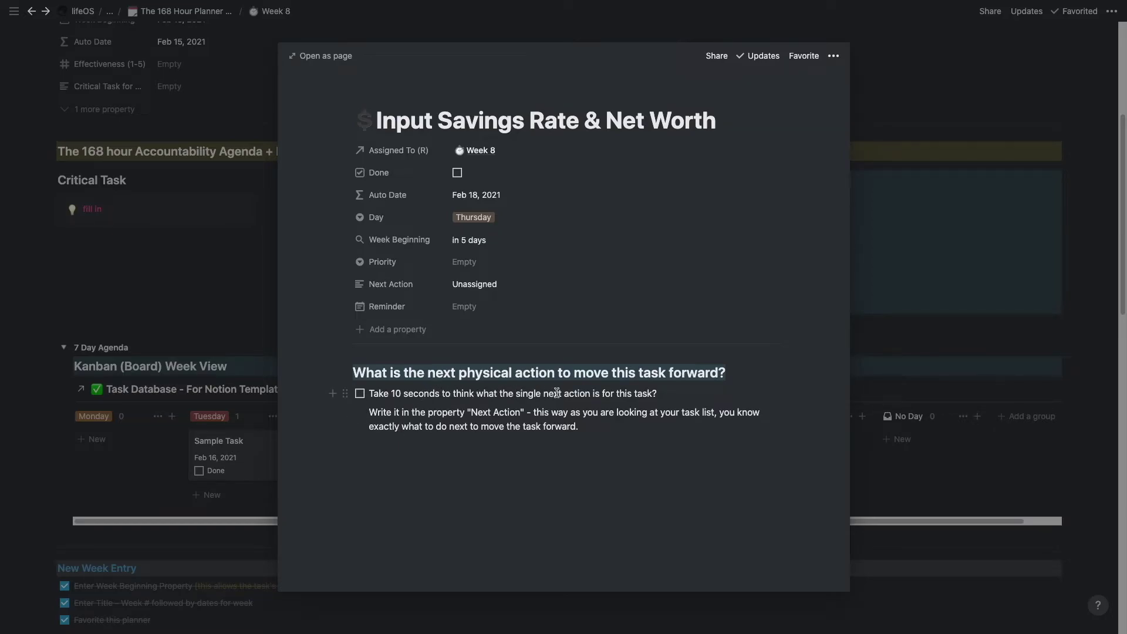
{"action": "left_click", "coordinate": [874, 346]}
Check off Add Any Recurring Tasks into agenda under Preparing for Next Week and Adding Tasks
{"action": "scroll", "coordinate": [651, 402], "scroll_direction": "down", "scroll_amount": 2}
{"action": "scroll", "coordinate": [651, 402], "scroll_direction": "down", "scroll_amount": 7}
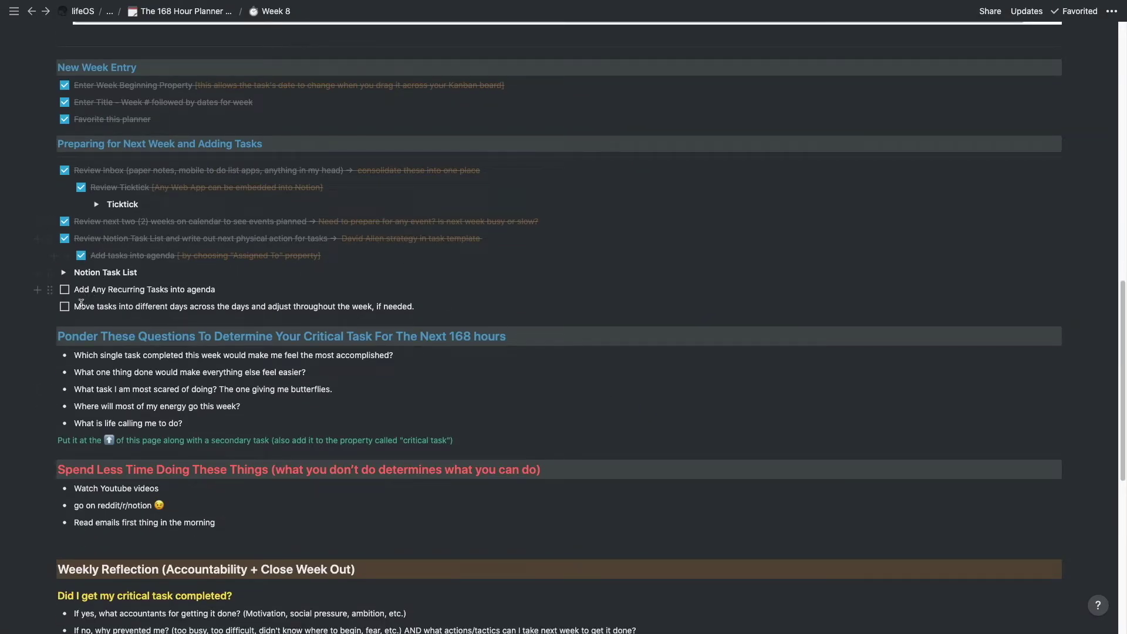
{"action": "left_click", "coordinate": [65, 290]}
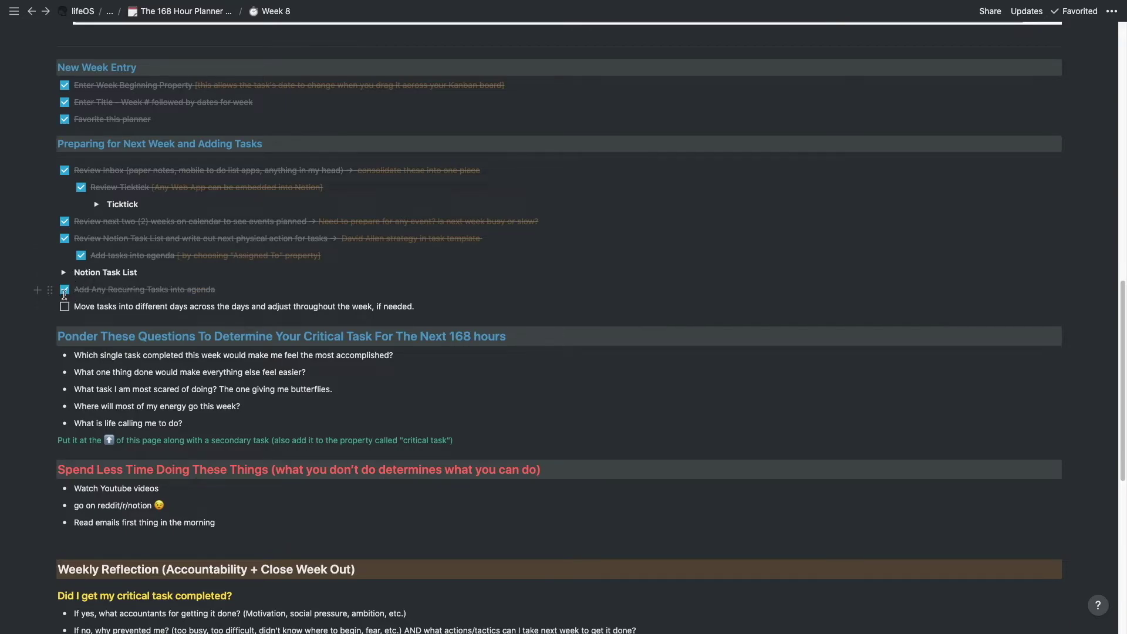
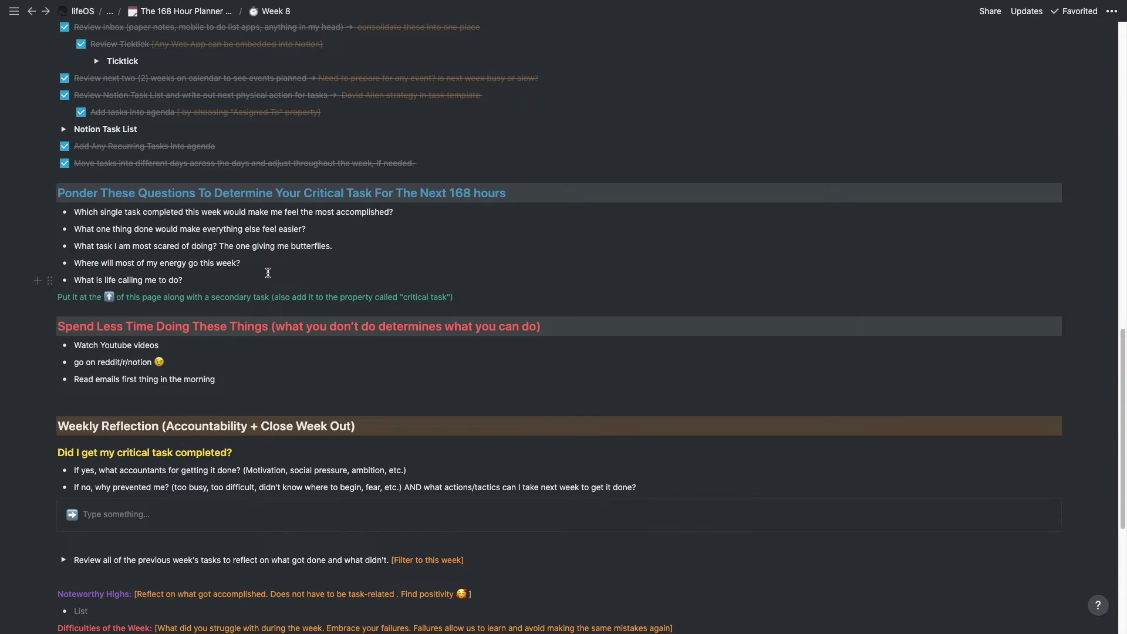
Examine the Critical Task and Secondary Task callouts above the 7 Day Agenda
{"action": "scroll", "coordinate": [268, 273], "scroll_direction": "down", "scroll_amount": 3}
{"action": "scroll", "coordinate": [267, 273], "scroll_direction": "up", "scroll_amount": 11}
{"action": "scroll", "coordinate": [267, 273], "scroll_direction": "up", "scroll_amount": 1}
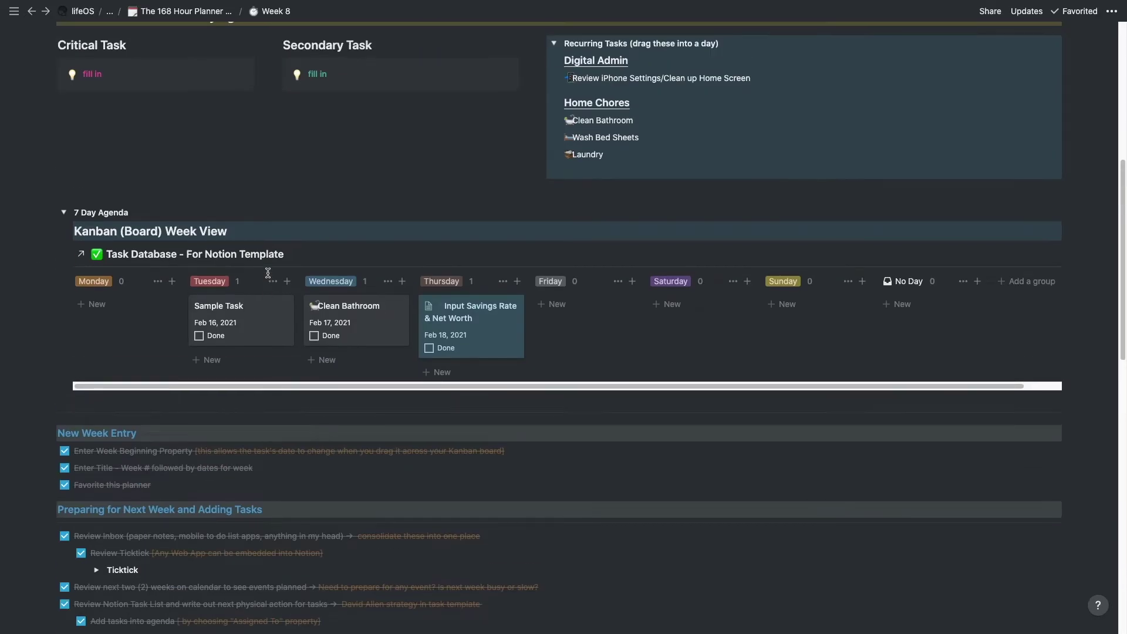
{"action": "left_click", "coordinate": [170, 109]}
{"action": "scroll", "coordinate": [184, 131], "scroll_direction": "up", "scroll_amount": 1}
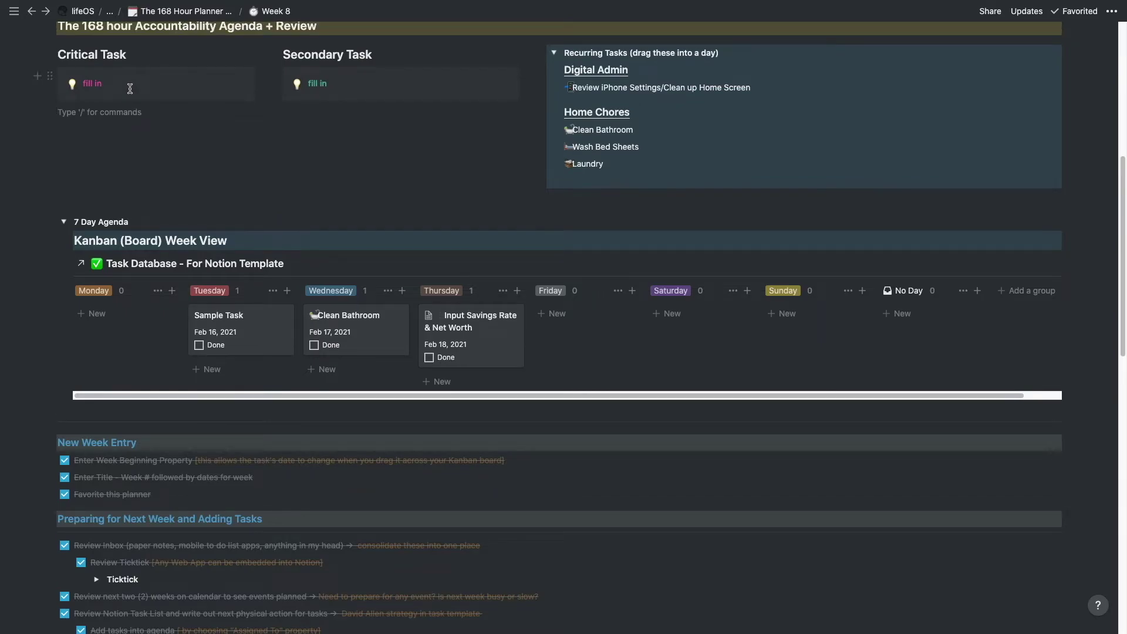
{"action": "triple_click", "coordinate": [104, 84]}
{"action": "scroll", "coordinate": [402, 201], "scroll_direction": "down", "scroll_amount": 1}
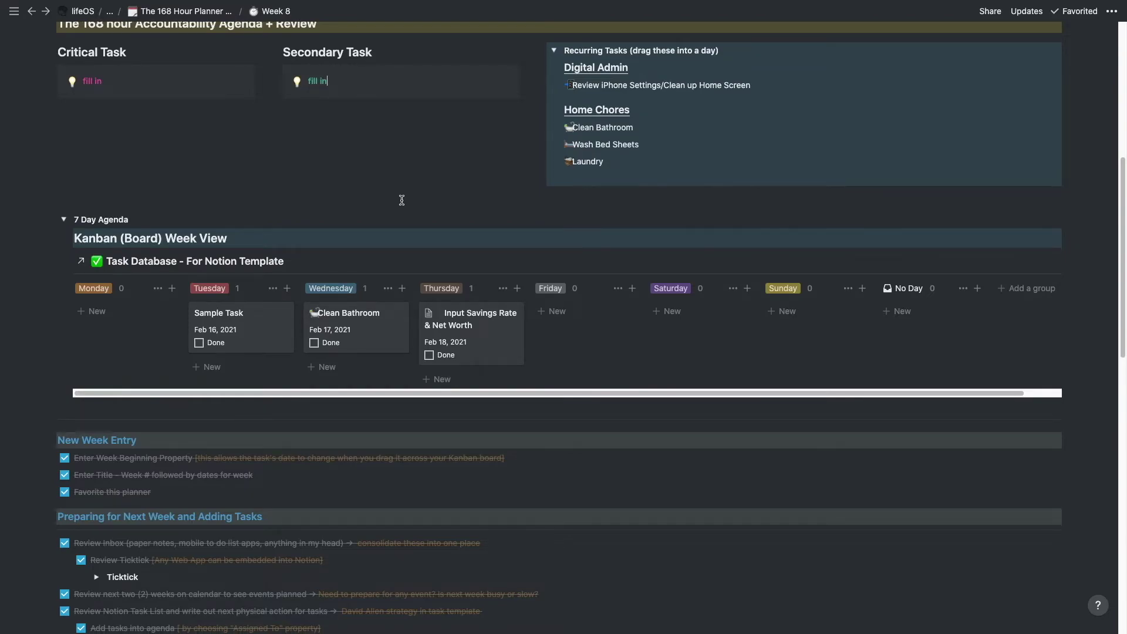
Read the critical task questions, the Spend Less Time list, and the Weekly Reflection prompt on critical task completion
{"action": "scroll", "coordinate": [402, 200], "scroll_direction": "down", "scroll_amount": 8}
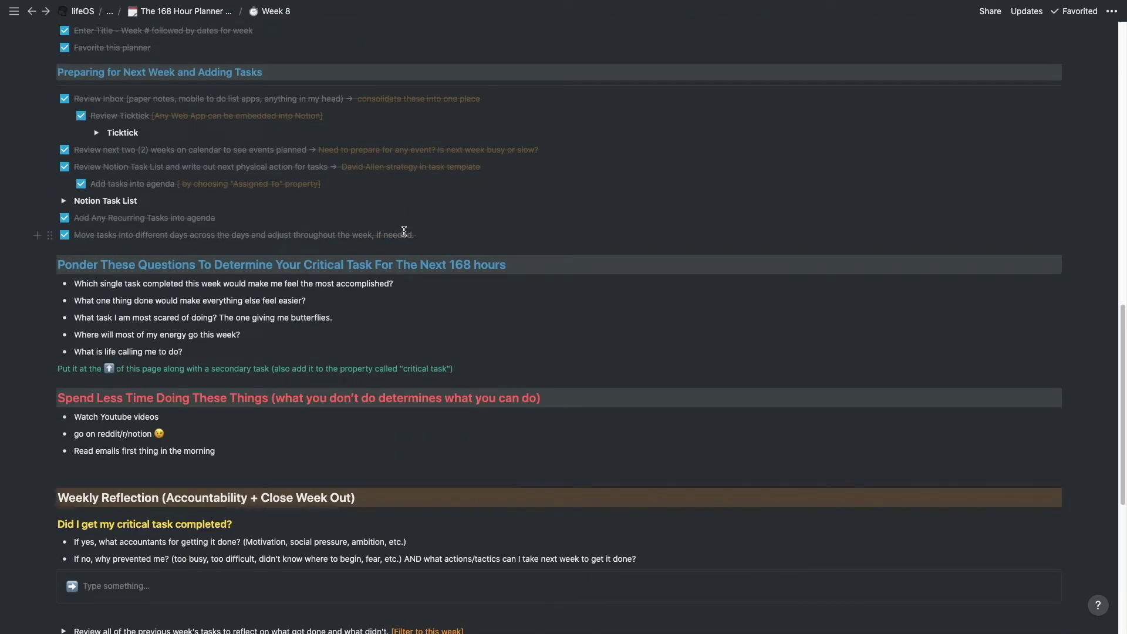
{"action": "scroll", "coordinate": [403, 231], "scroll_direction": "down", "scroll_amount": 1}
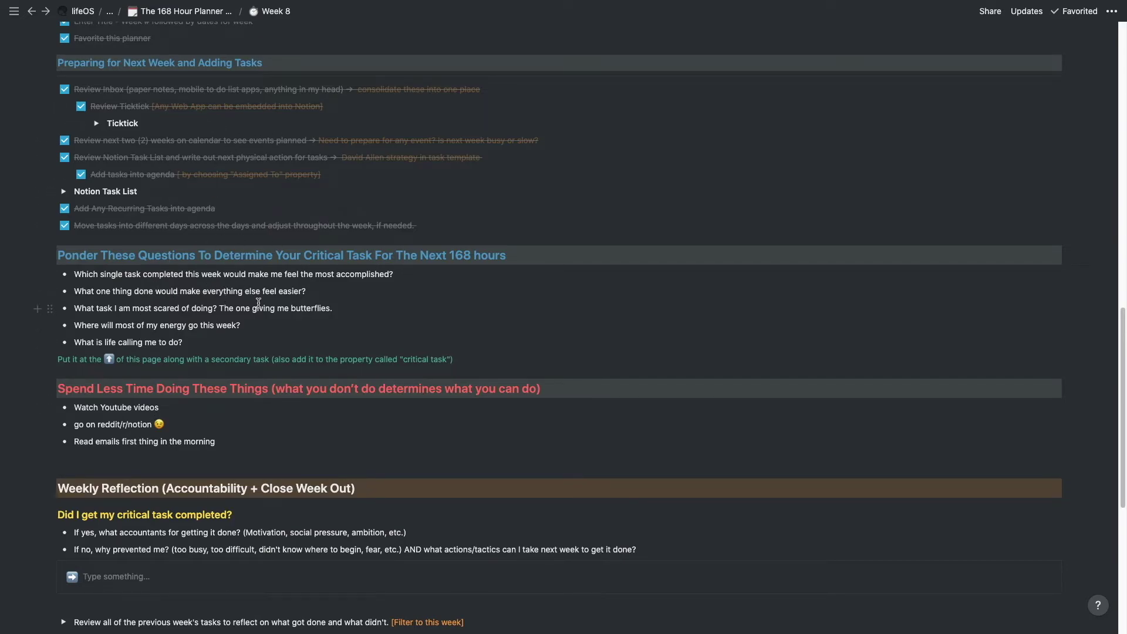
{"action": "scroll", "coordinate": [260, 388], "scroll_direction": "down", "scroll_amount": 3}
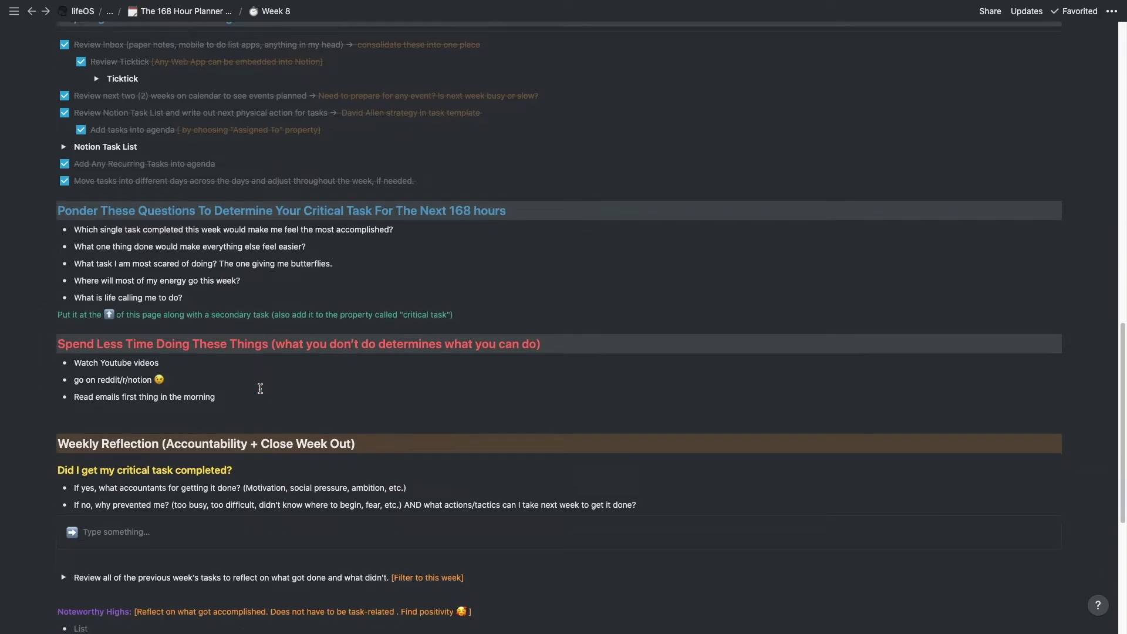
{"action": "scroll", "coordinate": [260, 387], "scroll_direction": "down", "scroll_amount": 4}
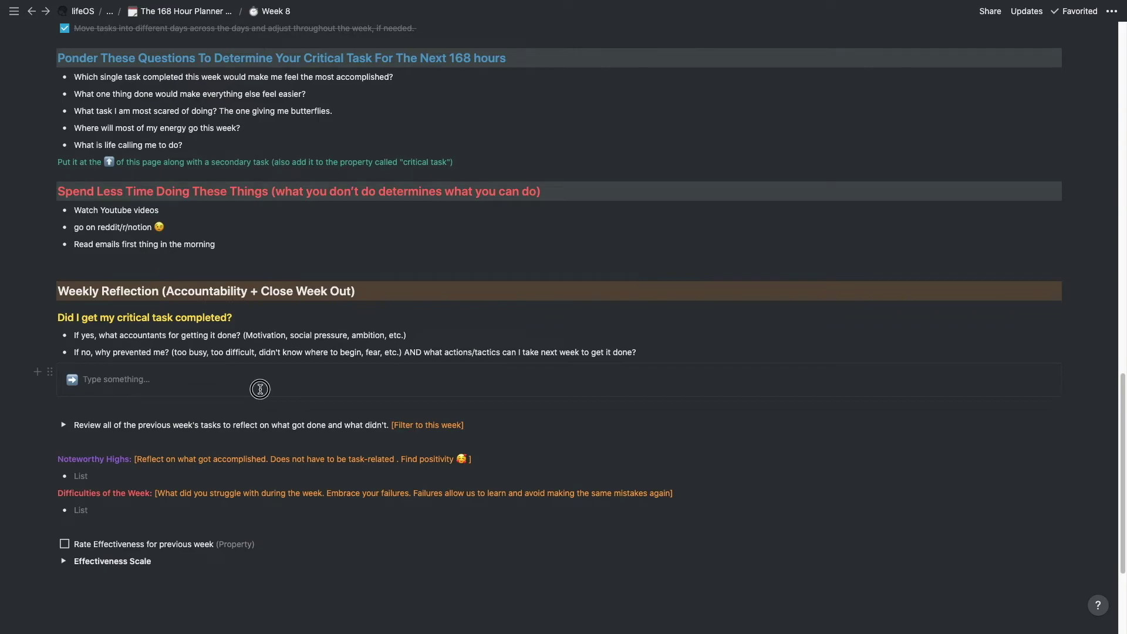
{"action": "key", "text": "Escape"}
{"action": "left_click", "coordinate": [242, 382]}
{"action": "scroll", "coordinate": [242, 382], "scroll_direction": "down", "scroll_amount": 1}
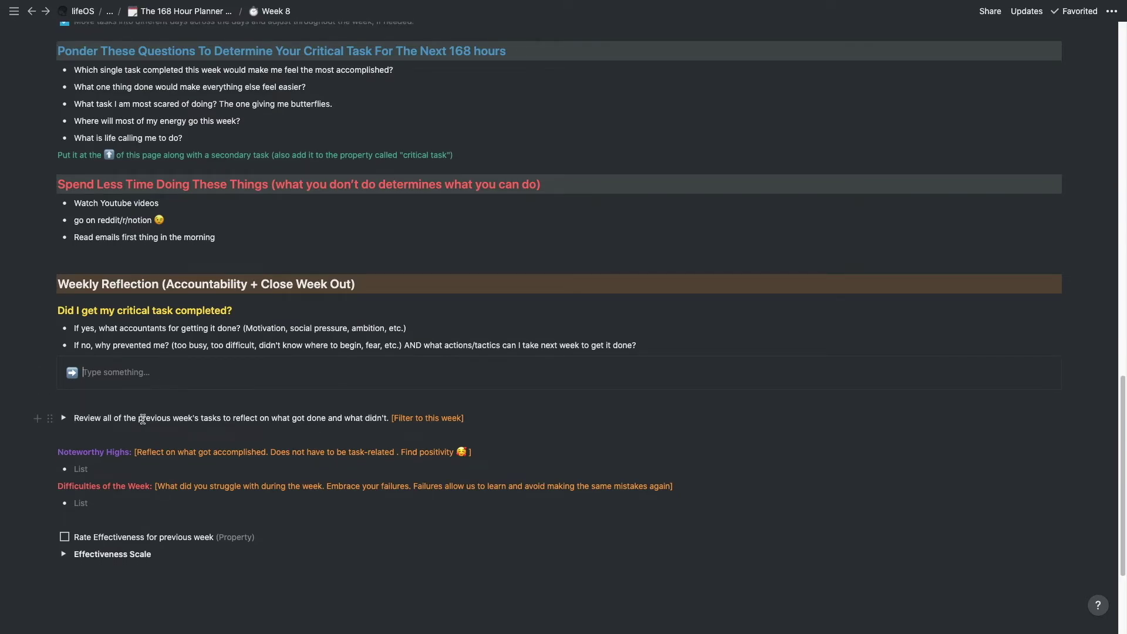
Look over the previous week's tasks, the highs and difficulties lists, and the expanded Effectiveness Scale in the Weekly Reflection
{"action": "left_click", "coordinate": [64, 419]}
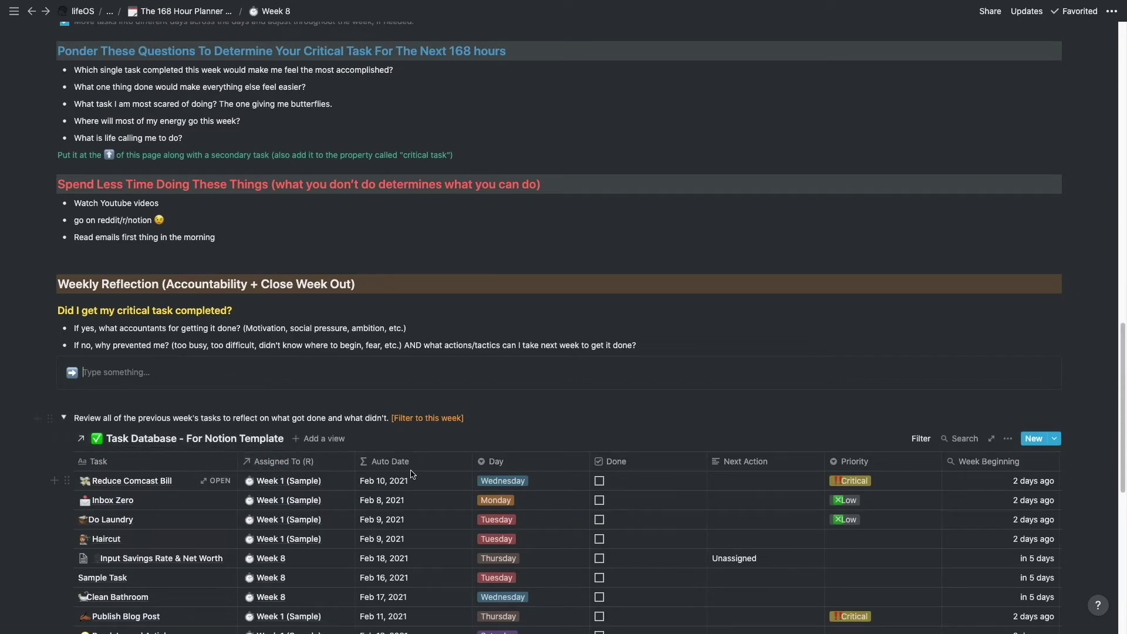
{"action": "left_click", "coordinate": [63, 418]}
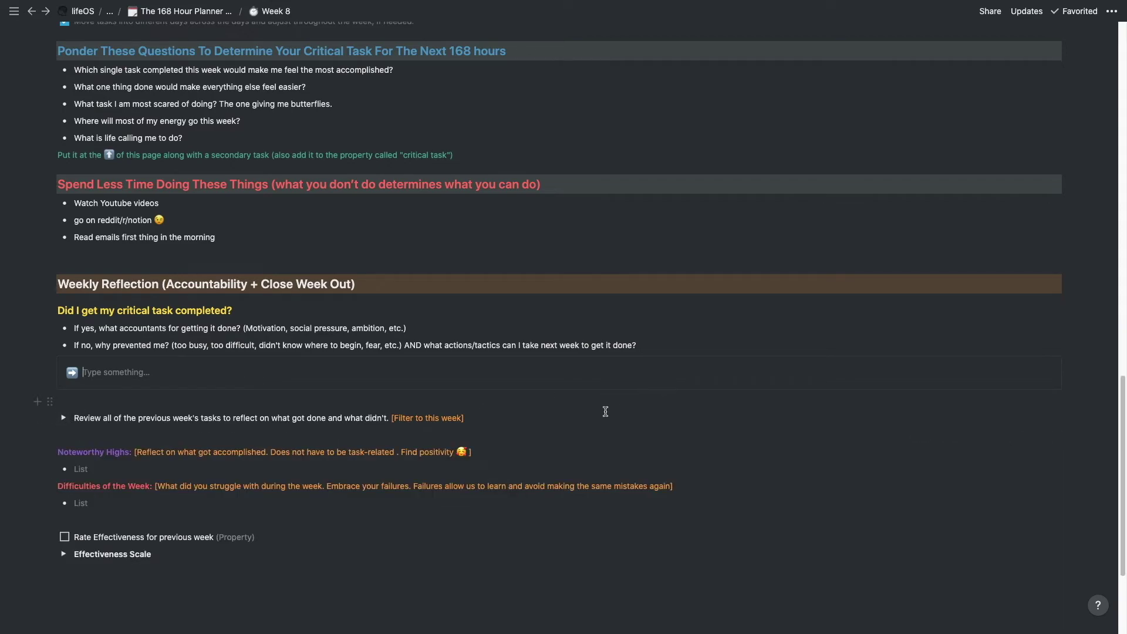
{"action": "left_click", "coordinate": [507, 417]}
{"action": "left_click", "coordinate": [112, 500]}
{"action": "scroll", "coordinate": [165, 496], "scroll_direction": "down", "scroll_amount": 2}
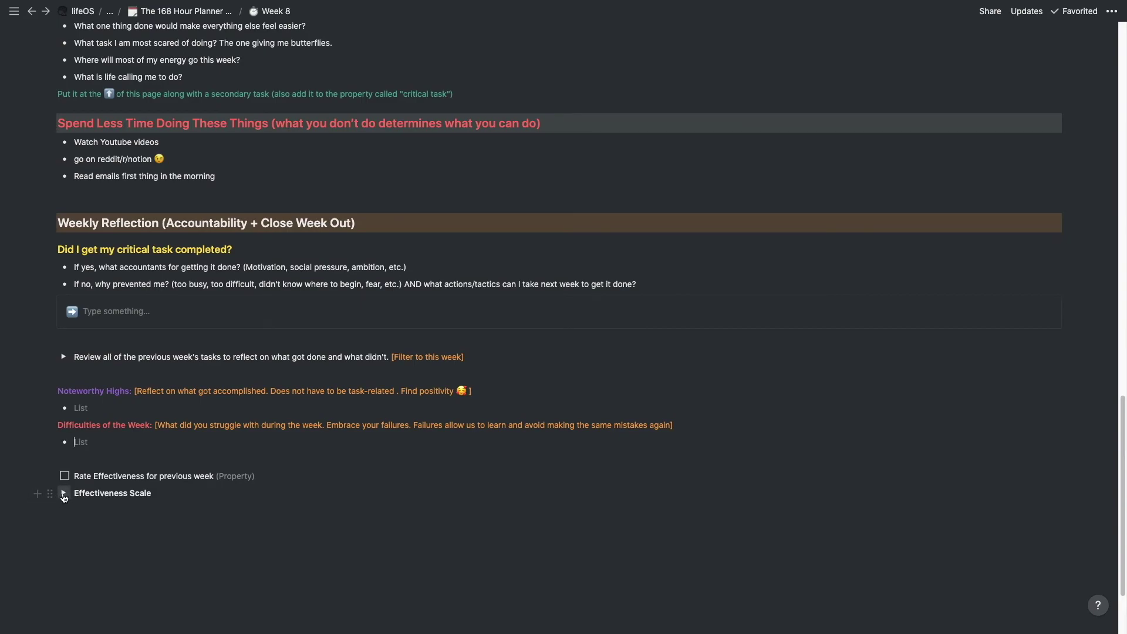
{"action": "left_click", "coordinate": [63, 492]}
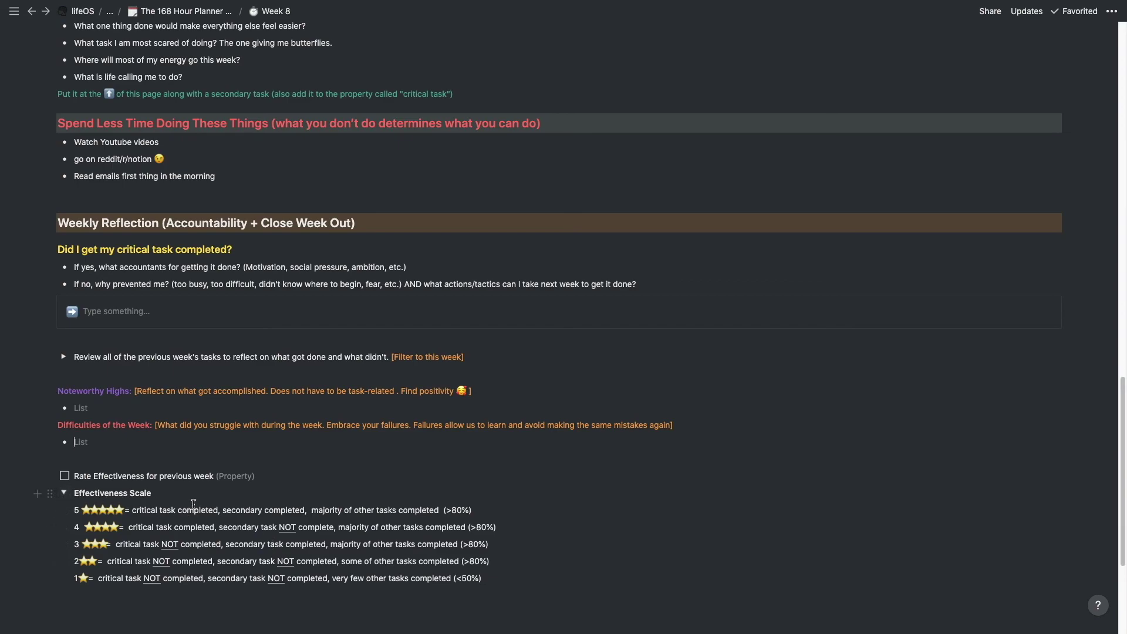
{"action": "scroll", "coordinate": [235, 519], "scroll_direction": "down", "scroll_amount": 3}
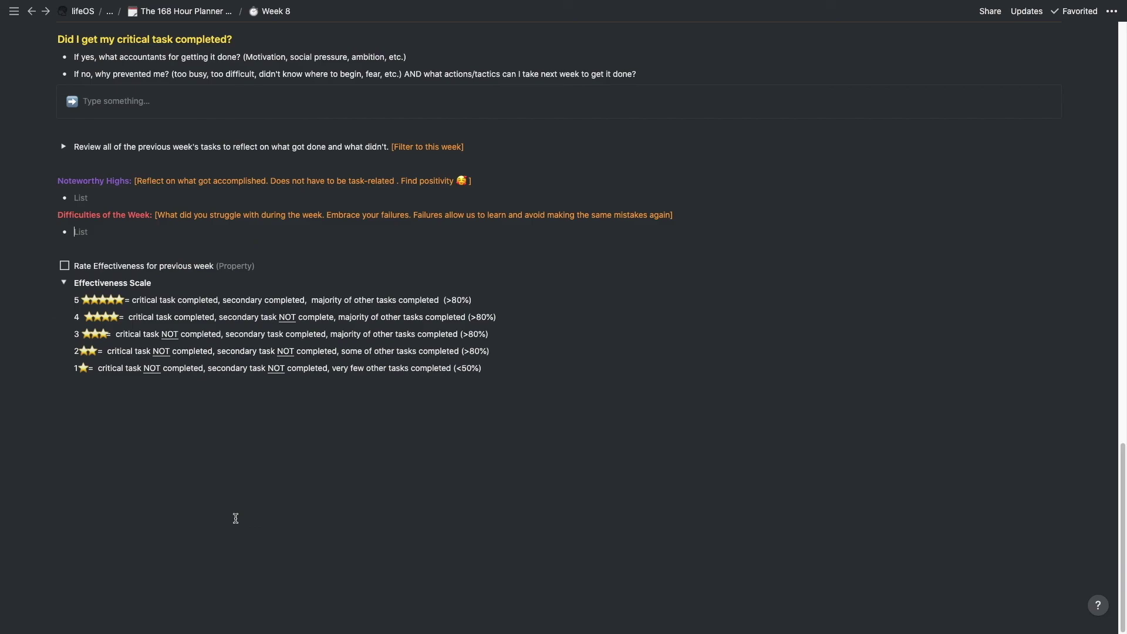
Set Week 8's Effectiveness (1-5) property to 4 and go back to the 168 Hour Planner Weeks Database
{"action": "scroll", "coordinate": [235, 518], "scroll_direction": "up", "scroll_amount": 8}
{"action": "scroll", "coordinate": [235, 518], "scroll_direction": "up", "scroll_amount": 10}
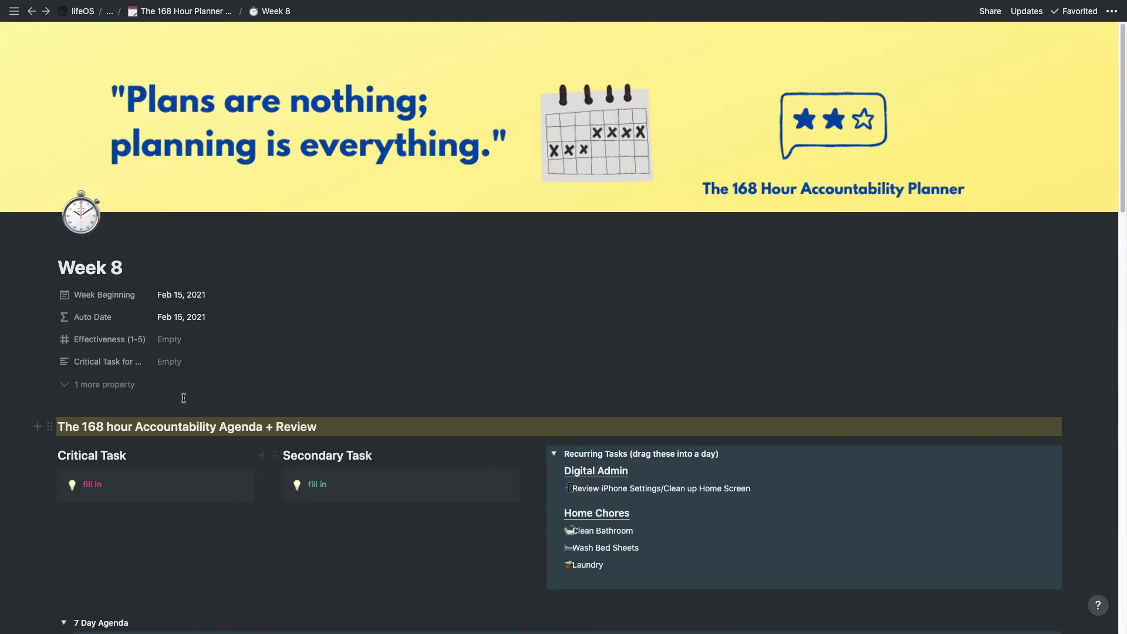
{"action": "left_click", "coordinate": [173, 341]}
{"action": "type", "text": "4"}
{"action": "left_click", "coordinate": [283, 293]}
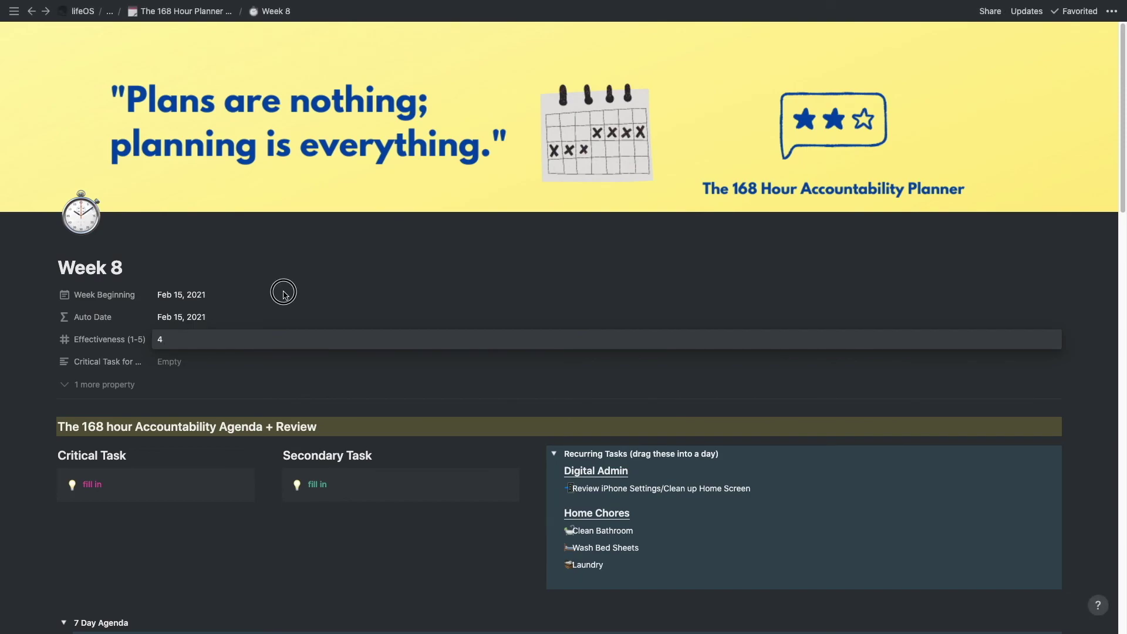
{"action": "left_click", "coordinate": [202, 12]}
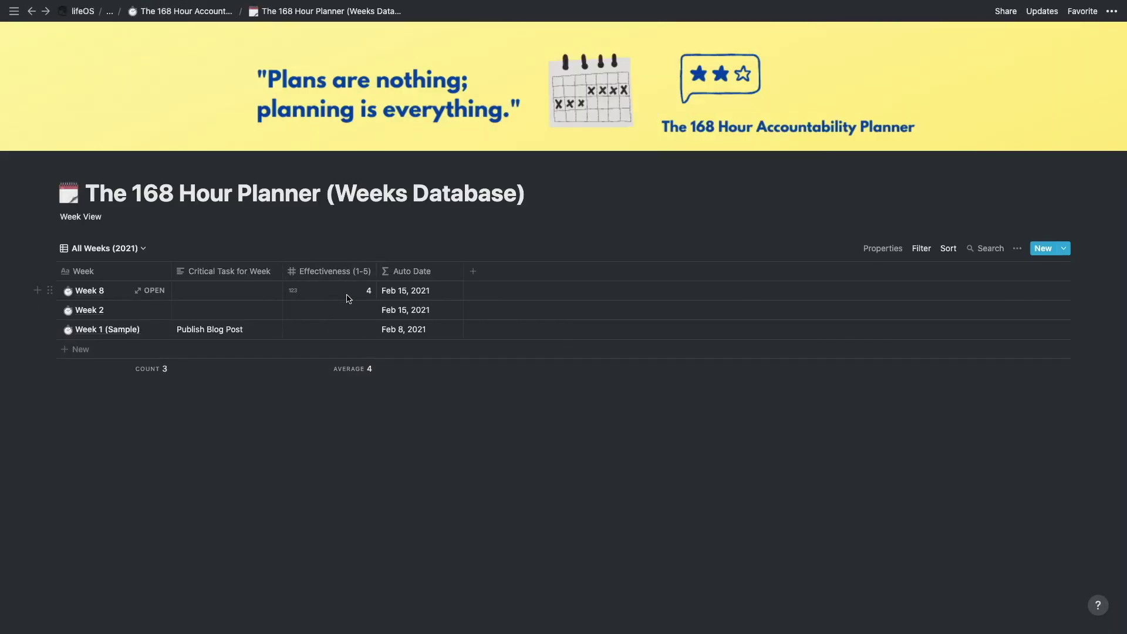